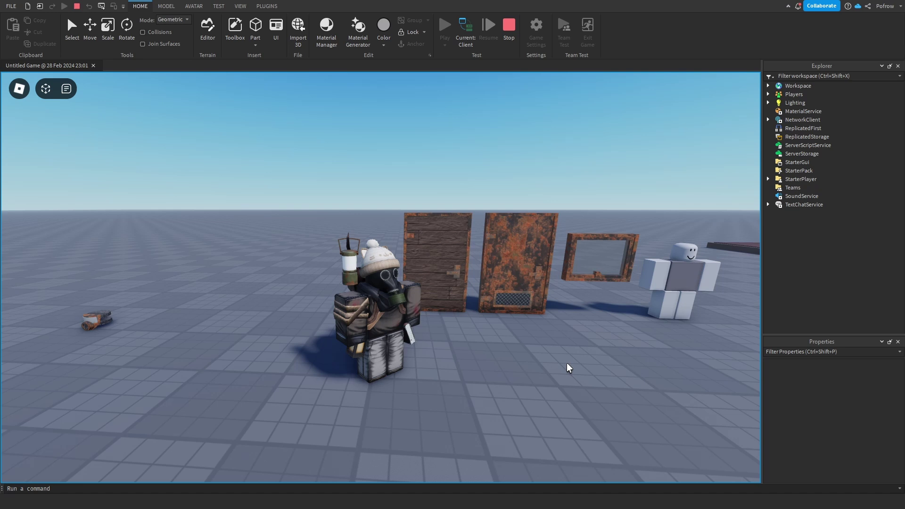
- Walk the character to the doors, interact with the wooden door and the window, and end the playtest
{"action": "key", "text": "w"}
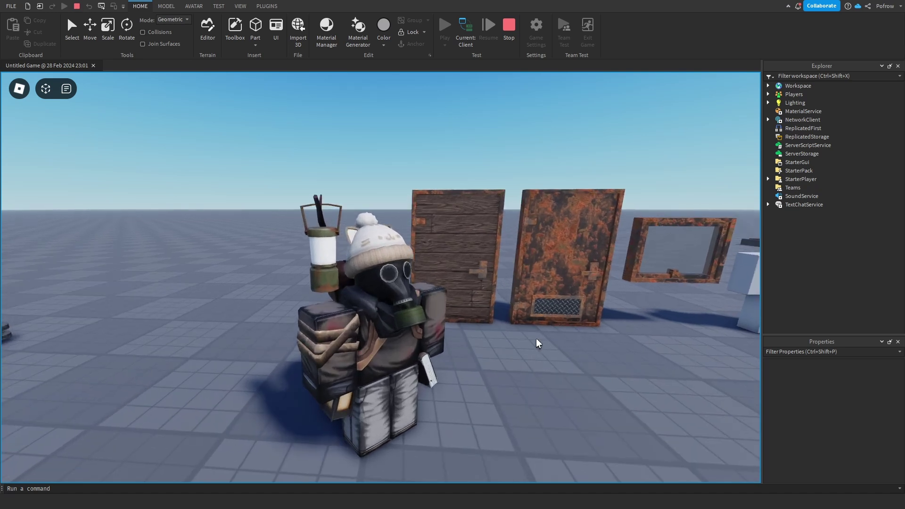
{"action": "right_click_drag", "start_coordinate": [541, 338], "coordinate": [541, 338]}
{"action": "key", "text": "w"}
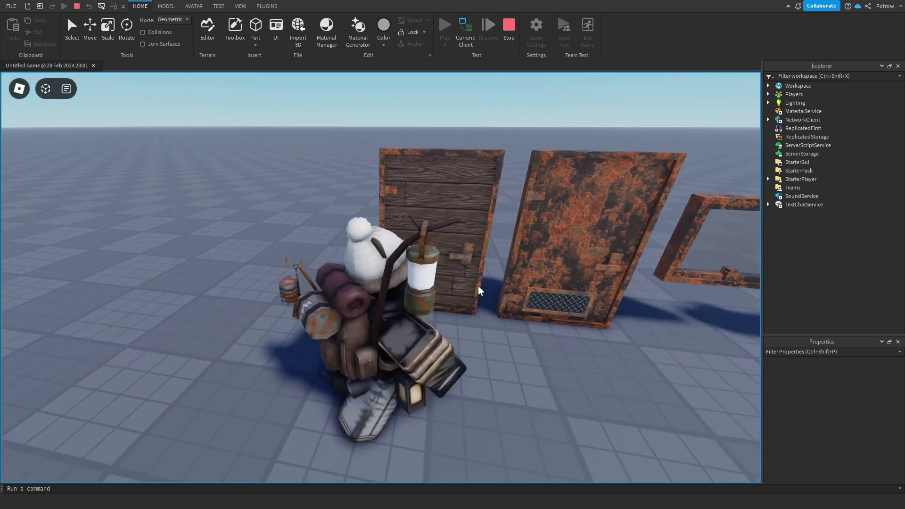
{"action": "left_click", "coordinate": [469, 286]}
{"action": "key", "text": "d"}
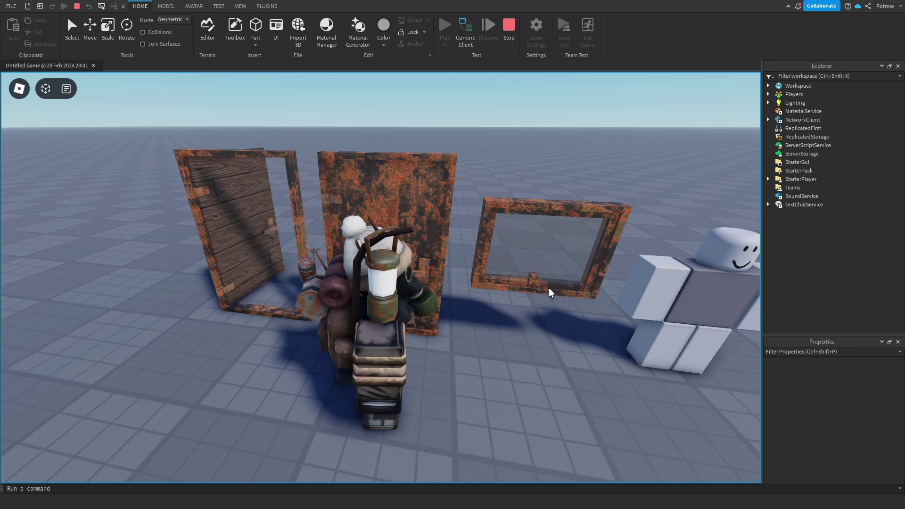
{"action": "left_click", "coordinate": [532, 286]}
{"action": "right_click_drag", "start_coordinate": [530, 284], "coordinate": [494, 110]}
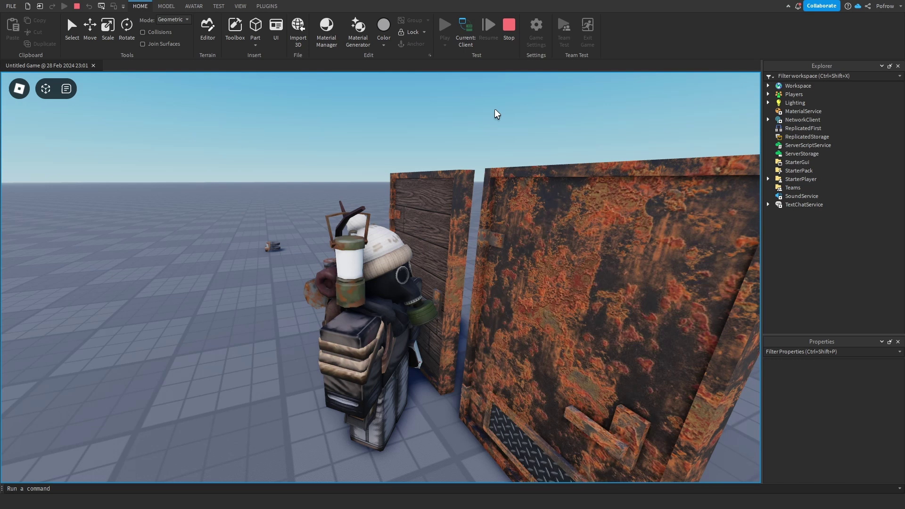
{"action": "left_click", "coordinate": [510, 38]}
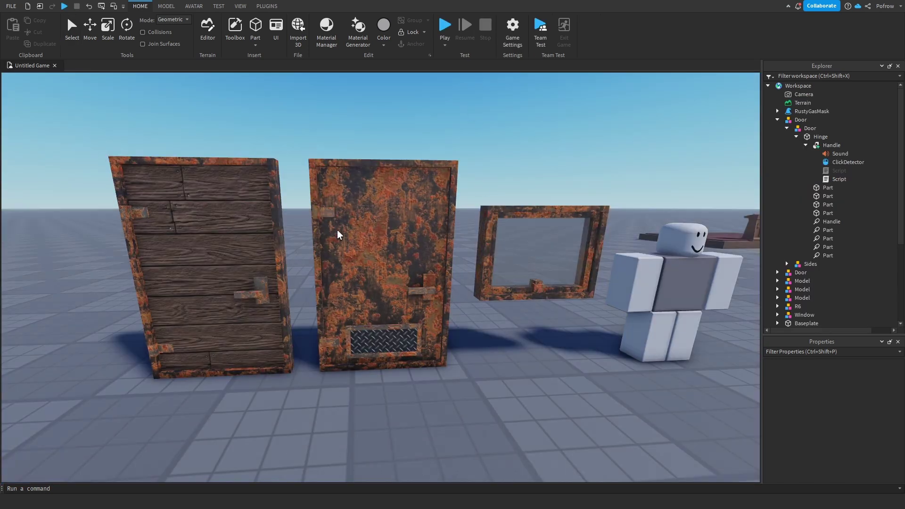
- Select the whole wooden door model and focus the view on it
{"action": "right_click_drag", "start_coordinate": [338, 230], "coordinate": [338, 249]}
{"action": "key", "text": "s"}
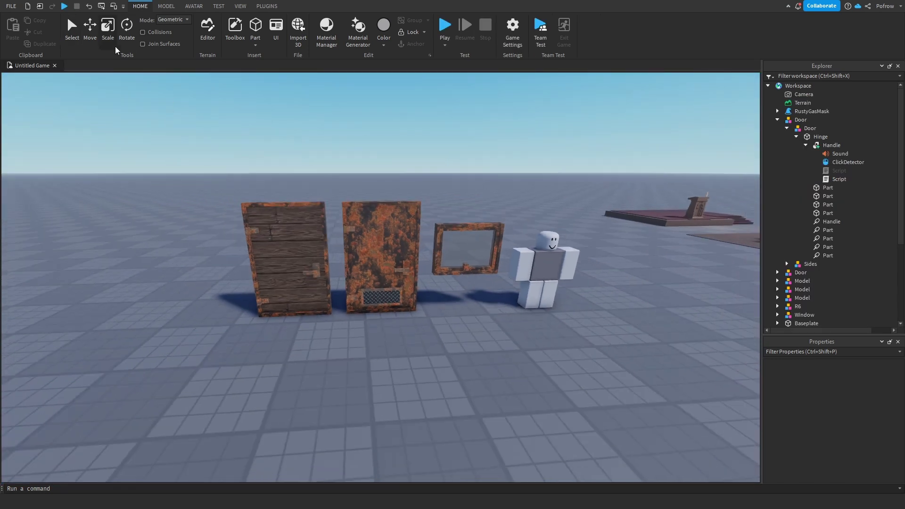
{"action": "left_click", "coordinate": [75, 44]}
{"action": "right_click_drag", "start_coordinate": [411, 344], "coordinate": [405, 351]}
{"action": "key", "text": "a"}
{"action": "key", "text": "w"}
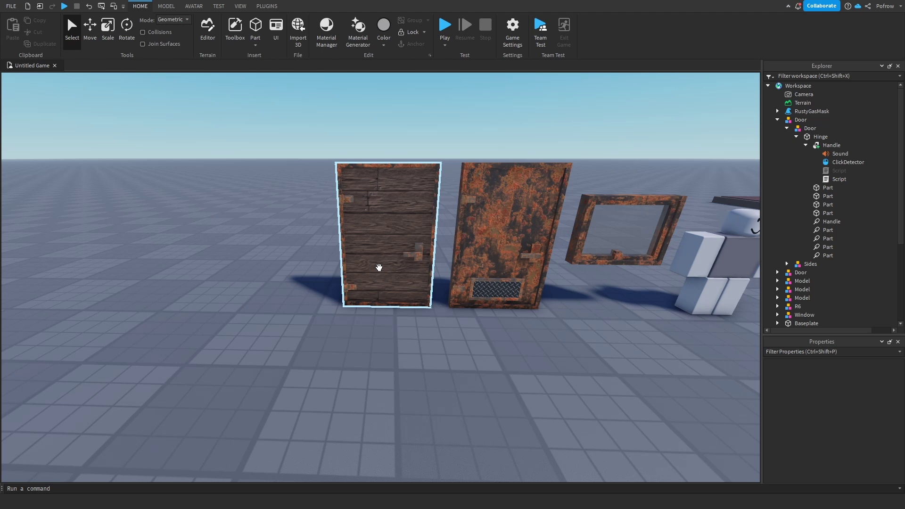
{"action": "left_click", "coordinate": [379, 268]}
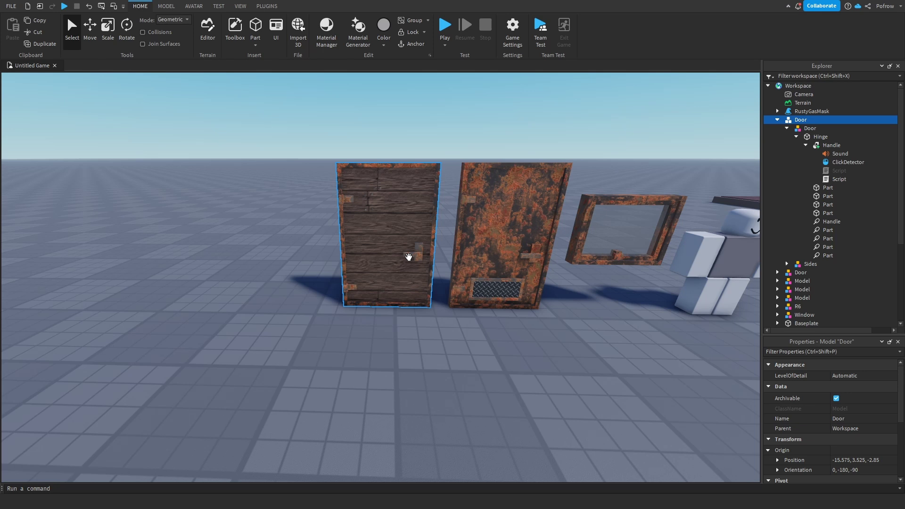
{"action": "key", "text": "f"}
- Compare the wooden door's Sides model with its inner Door model by selecting each one
{"action": "left_click", "coordinate": [787, 129]}
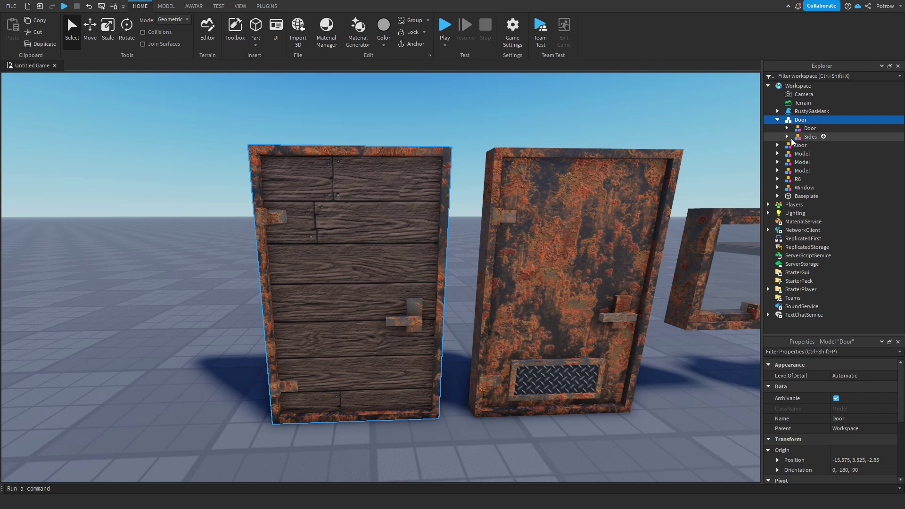
{"action": "left_click", "coordinate": [807, 138]}
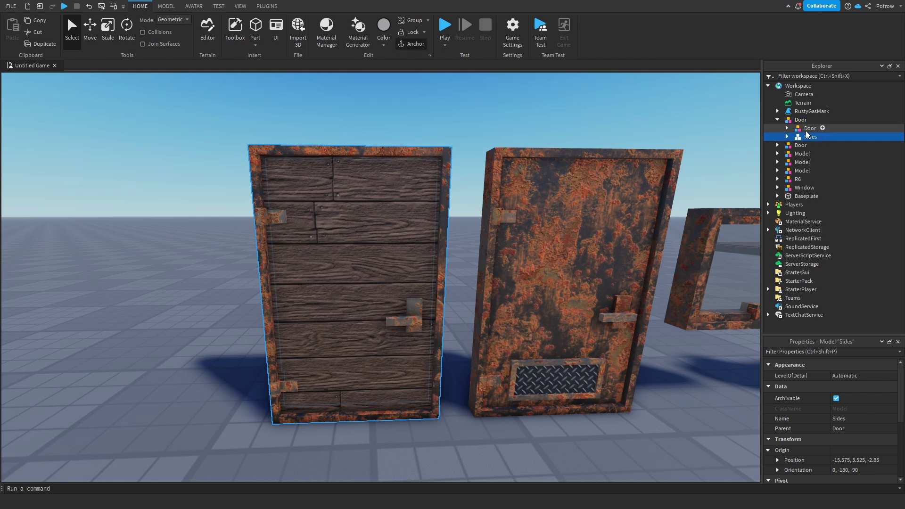
{"action": "left_click", "coordinate": [805, 129]}
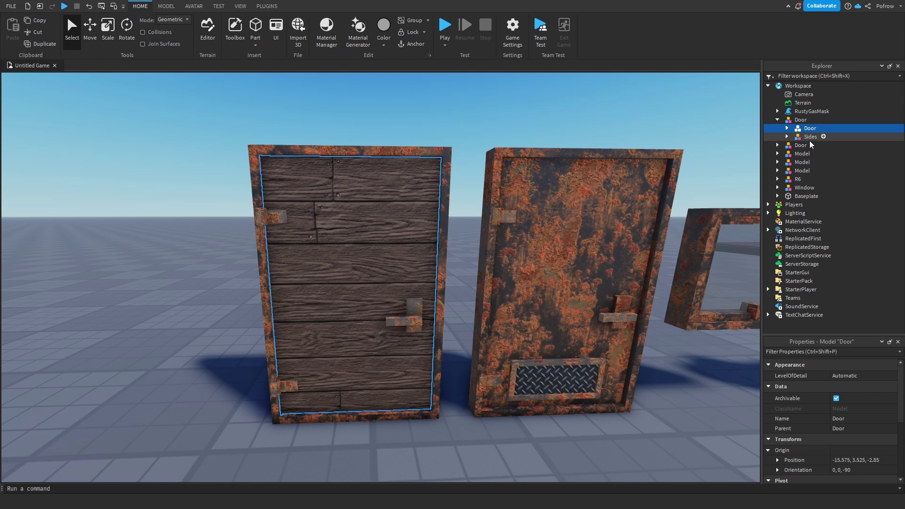
- Examine the individual frame parts inside the wooden door's Sides model
{"action": "left_click", "coordinate": [810, 138]}
{"action": "left_click", "coordinate": [786, 136]}
{"action": "left_click", "coordinate": [802, 145]}
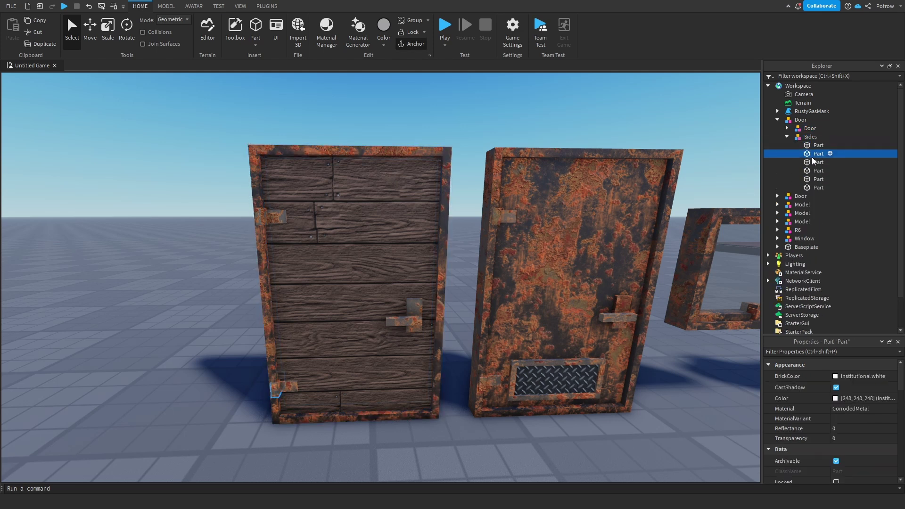
{"action": "left_click", "coordinate": [815, 170]}
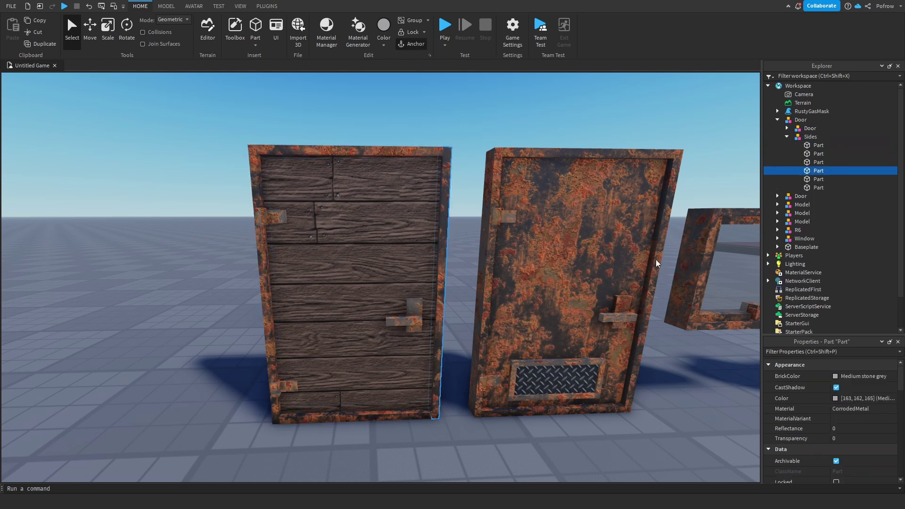
{"action": "left_click", "coordinate": [818, 179]}
{"action": "left_click", "coordinate": [813, 186]}
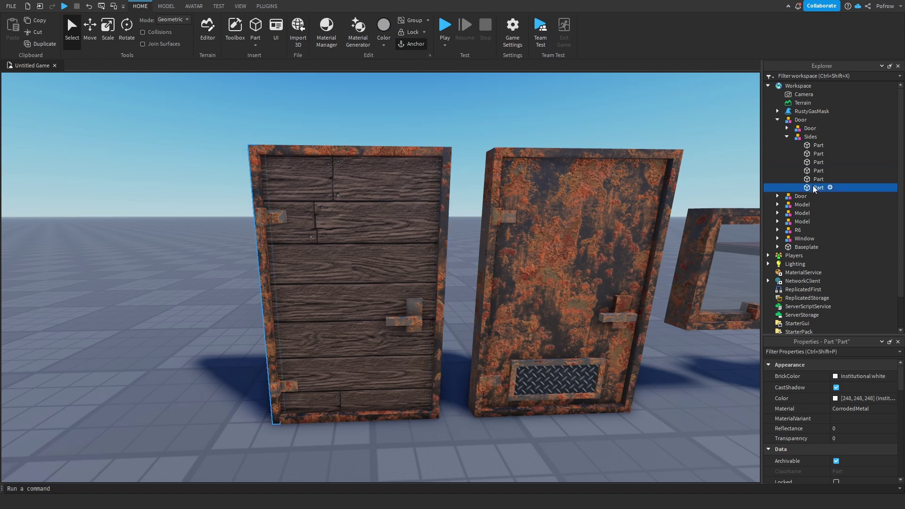
{"action": "left_click", "coordinate": [815, 181]}
{"action": "left_click", "coordinate": [815, 171]}
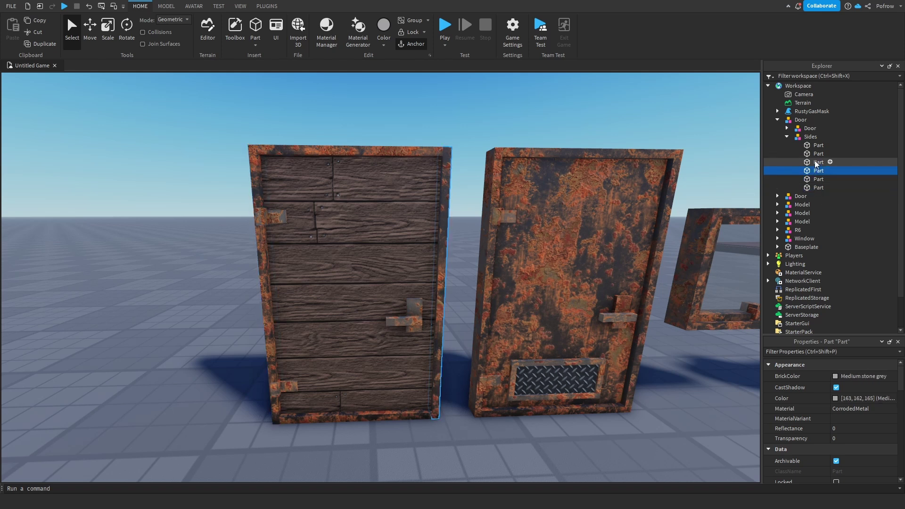
{"action": "left_click", "coordinate": [787, 137]}
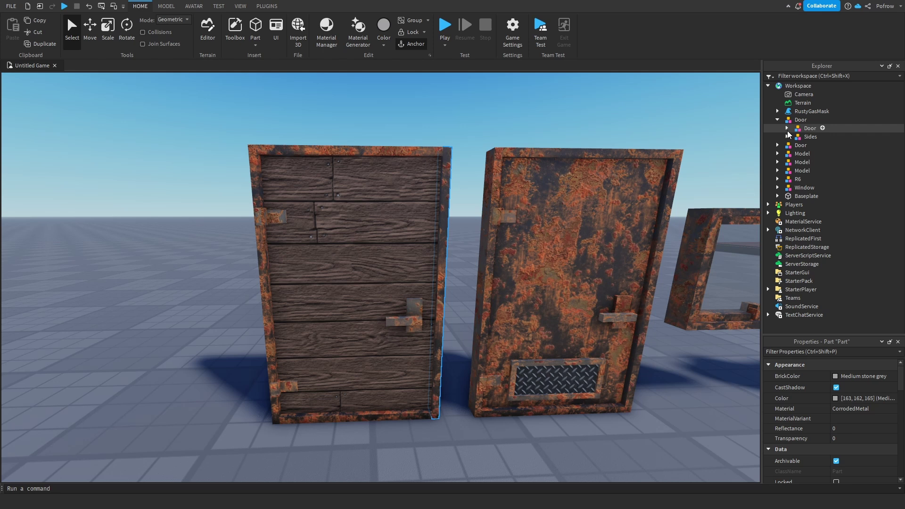
- Select the Hinge part inside the wooden door's inner Door model and expand its contents
{"action": "left_click", "coordinate": [787, 131]}
{"action": "left_click", "coordinate": [795, 138]}
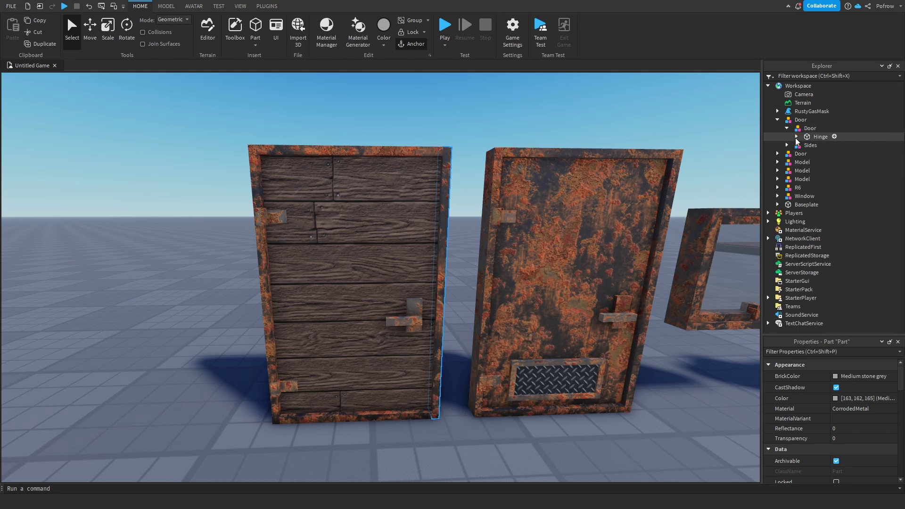
{"action": "left_click", "coordinate": [822, 139]}
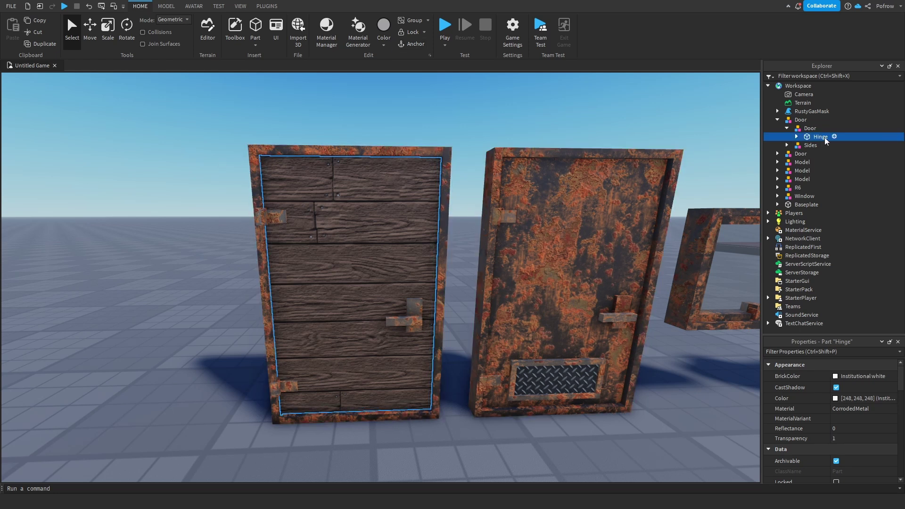
{"action": "left_click", "coordinate": [796, 137]}
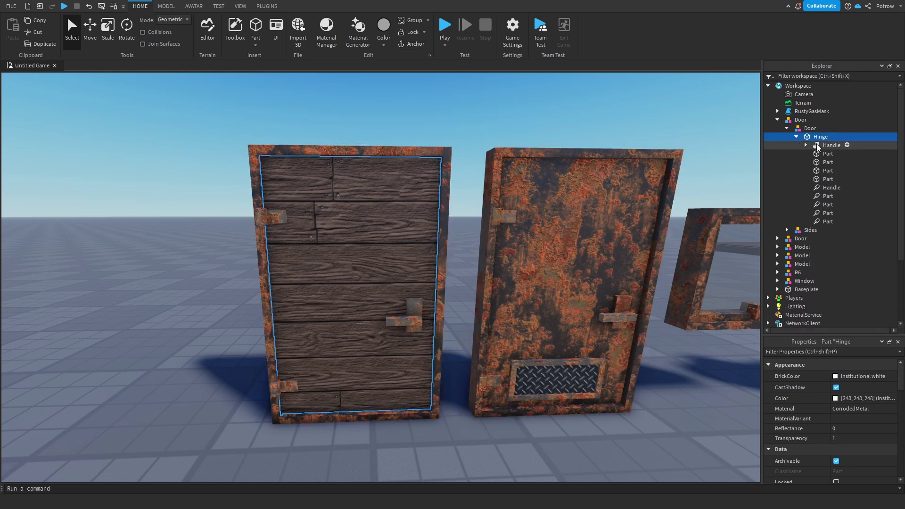
- Set the Transparency of the wooden door's Hinge part to 0
{"action": "key", "text": "f"}
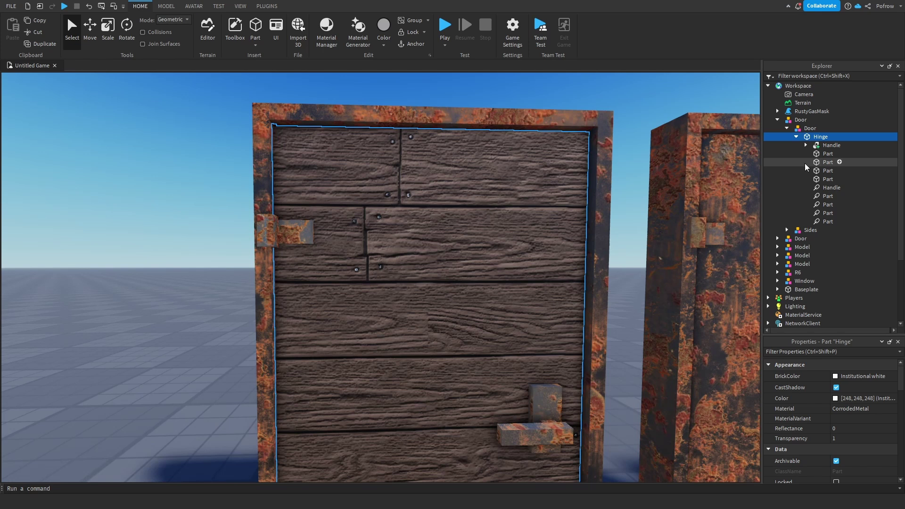
{"action": "scroll", "coordinate": [368, 148], "scroll_direction": "up", "scroll_amount": 5}
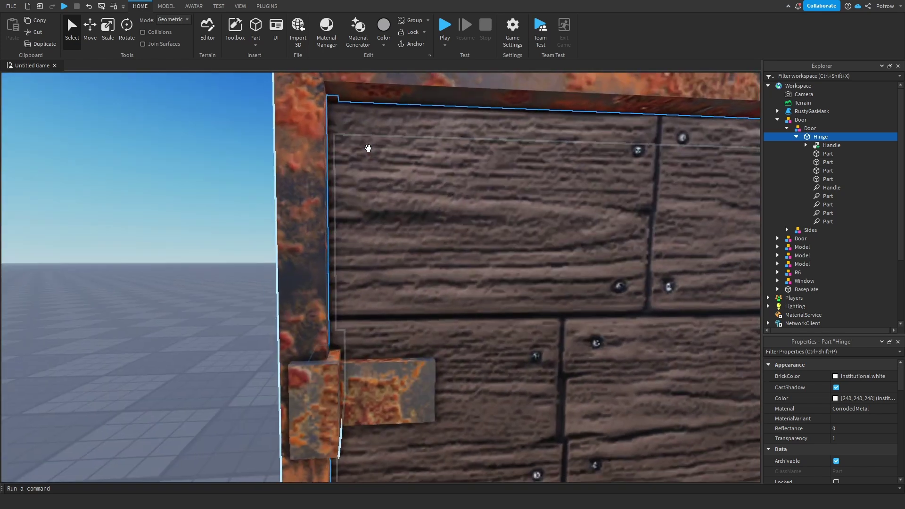
{"action": "right_click_drag", "start_coordinate": [368, 148], "coordinate": [297, 122]}
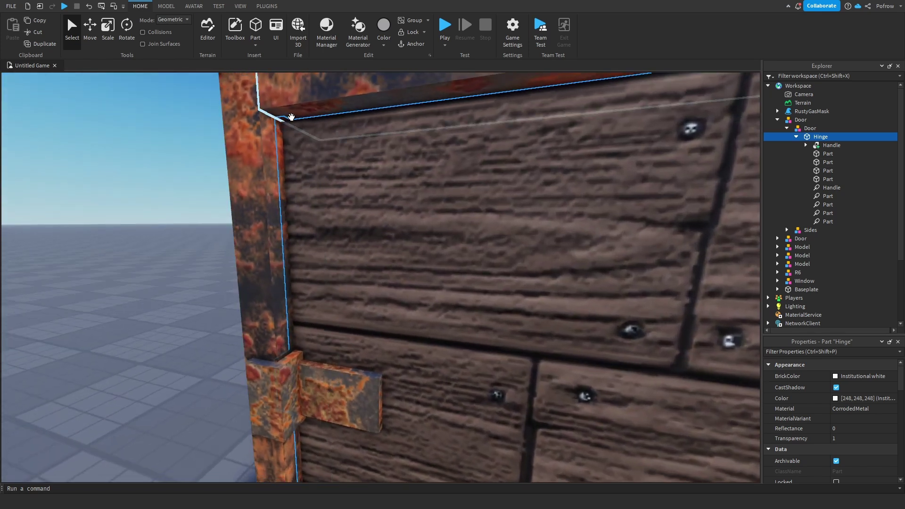
{"action": "left_click", "coordinate": [848, 439]}
{"action": "left_click_drag", "start_coordinate": [894, 442], "coordinate": [839, 442]}
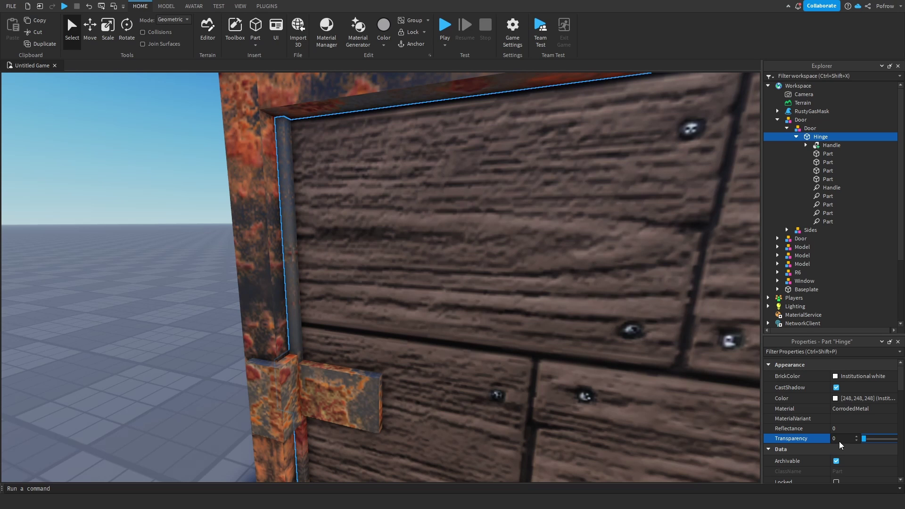
- Examine the Hinge part along the wooden door's inner frame edge from several angles
{"action": "right_click_drag", "start_coordinate": [291, 241], "coordinate": [318, 232]}
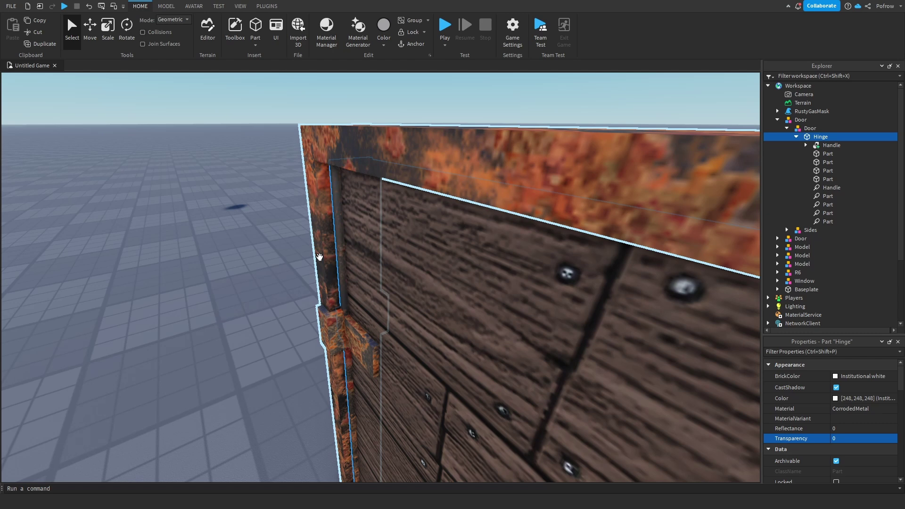
{"action": "right_click_drag", "start_coordinate": [339, 274], "coordinate": [332, 136]}
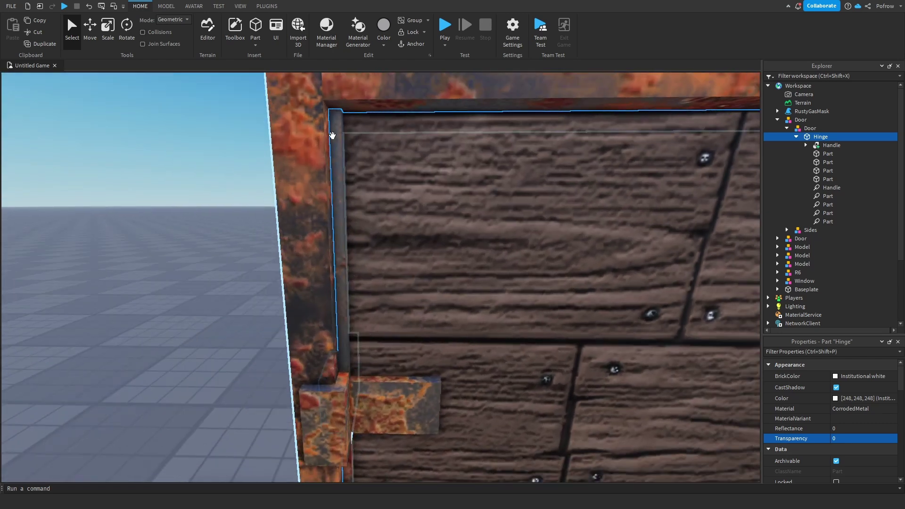
{"action": "right_click_drag", "start_coordinate": [357, 190], "coordinate": [341, 189]}
{"action": "scroll", "coordinate": [343, 255], "scroll_direction": "down", "scroll_amount": 3}
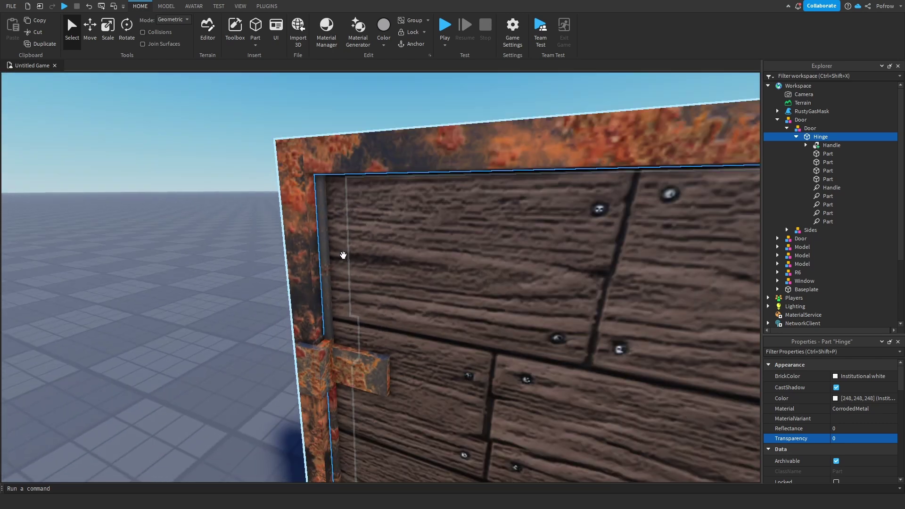
{"action": "right_click_drag", "start_coordinate": [415, 283], "coordinate": [390, 280]}
{"action": "scroll", "coordinate": [390, 279], "scroll_direction": "up", "scroll_amount": 2}
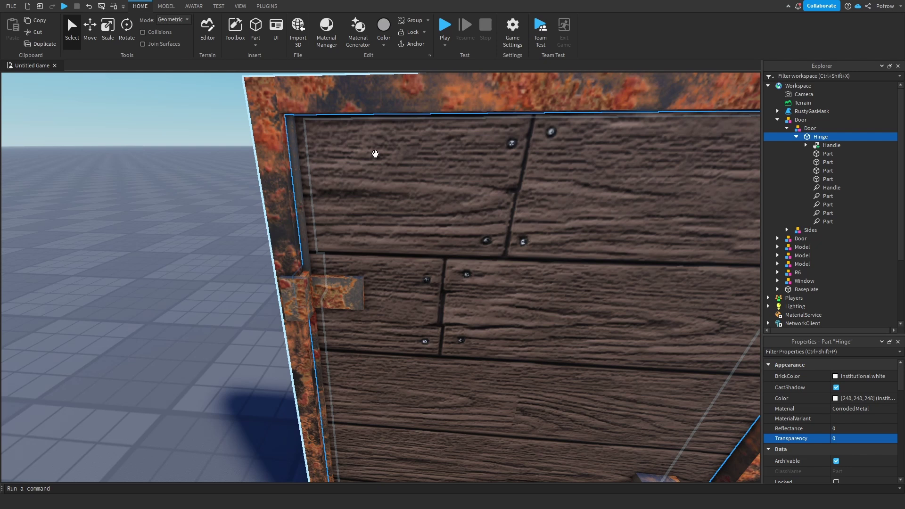
- Insert a block part and place it against the hinge side of the wooden door's frame
{"action": "left_click", "coordinate": [261, 238]}
{"action": "key", "text": "s"}
{"action": "left_click", "coordinate": [255, 32]}
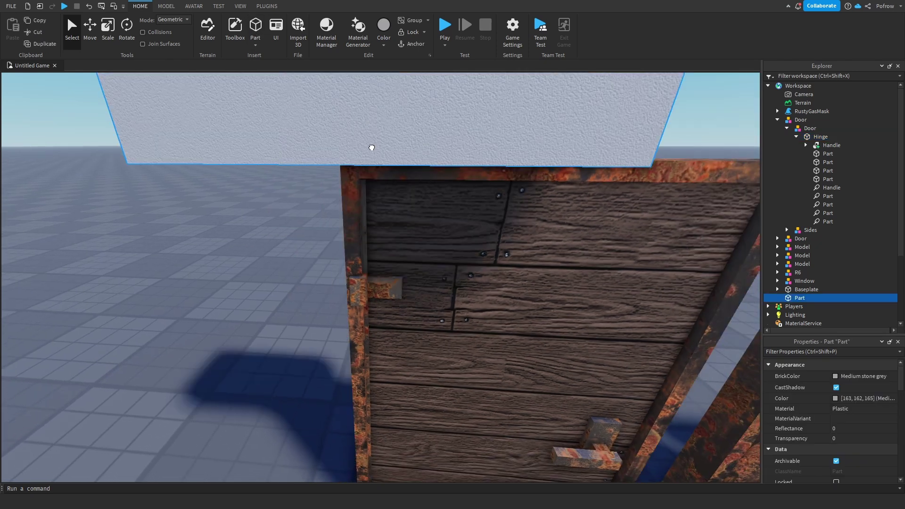
{"action": "left_click_drag", "start_coordinate": [370, 148], "coordinate": [415, 231]}
{"action": "left_click", "coordinate": [90, 30]}
{"action": "left_click", "coordinate": [107, 29]}
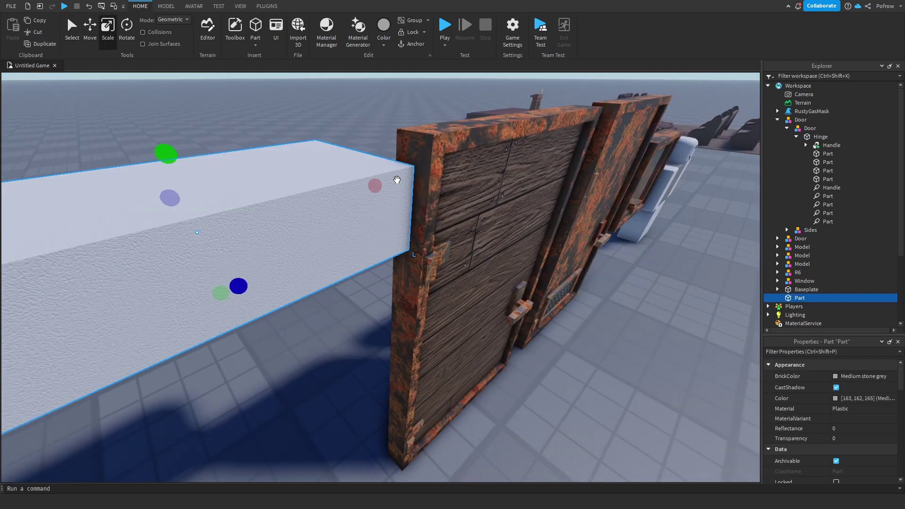
- Scale the block into a thin vertical strip running along the outer hinge side of the wooden door's frame
{"action": "right_click_drag", "start_coordinate": [396, 178], "coordinate": [262, 227]}
{"action": "key", "text": "d"}
{"action": "left_click_drag", "start_coordinate": [218, 221], "coordinate": [453, 249]}
{"action": "key", "text": "a"}
{"action": "right_click_drag", "start_coordinate": [450, 251], "coordinate": [165, 227]}
{"action": "left_click_drag", "start_coordinate": [137, 234], "coordinate": [267, 242]}
{"action": "left_click_drag", "start_coordinate": [283, 185], "coordinate": [280, 169]}
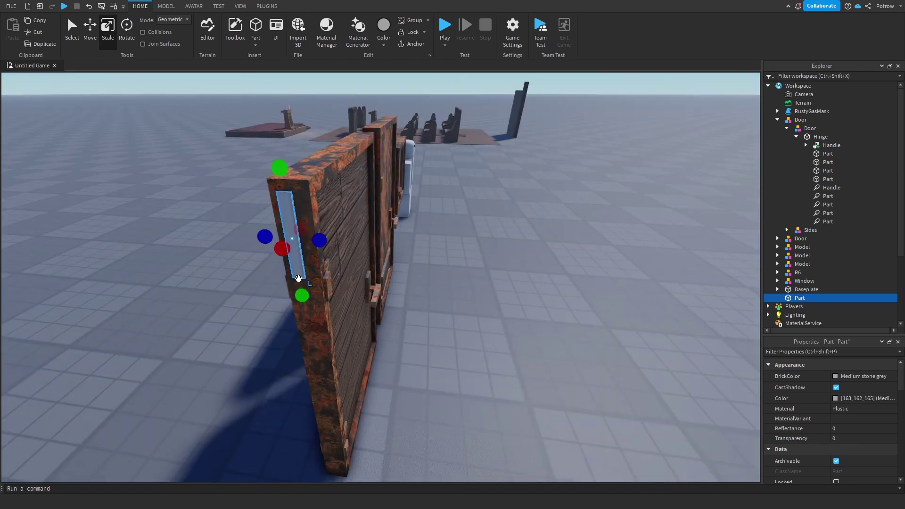
{"action": "left_click_drag", "start_coordinate": [300, 295], "coordinate": [334, 472]}
{"action": "right_click_drag", "start_coordinate": [355, 305], "coordinate": [355, 312]}
{"action": "key", "text": "d"}
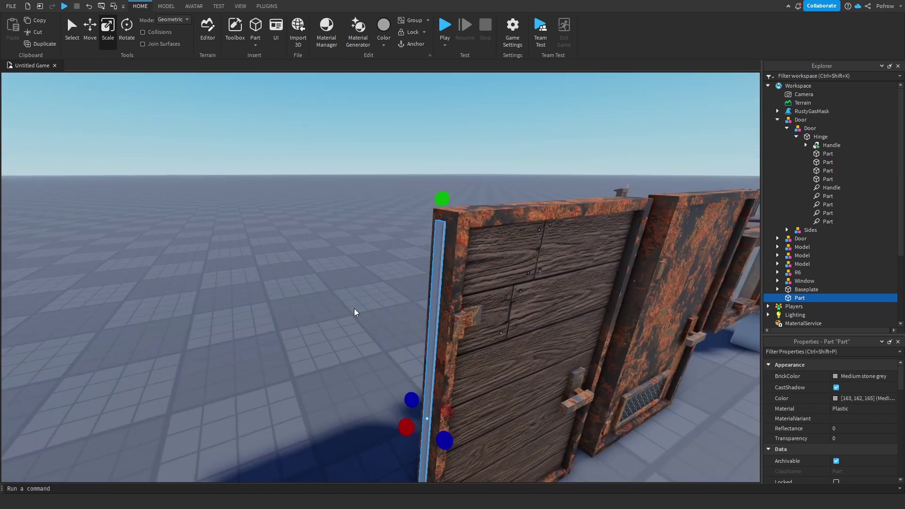
- Delete the thin strip part beside the wooden door
{"action": "key", "text": "Delete"}
{"action": "key", "text": "Delete"}
- Select the lower hinge bracket part on the wooden door
{"action": "scroll", "coordinate": [474, 323], "scroll_direction": "up", "scroll_amount": 10}
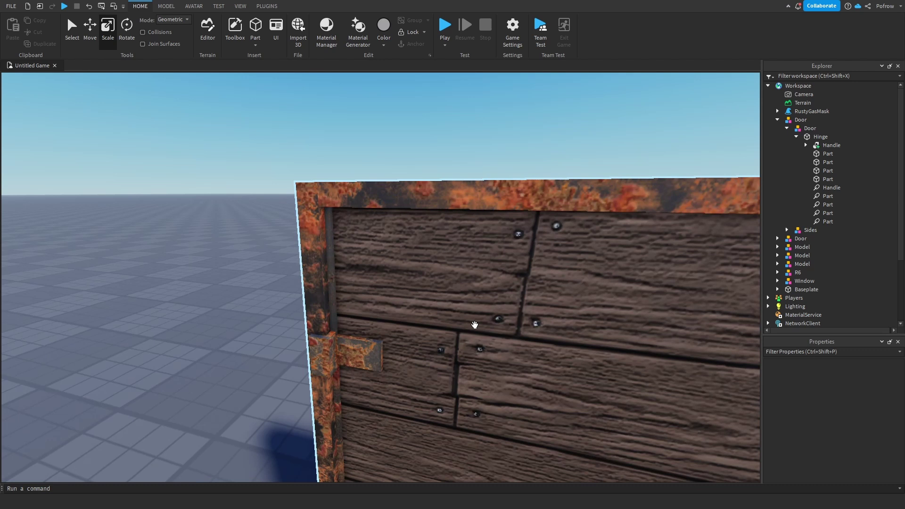
{"action": "scroll", "coordinate": [489, 239], "scroll_direction": "down", "scroll_amount": 8}
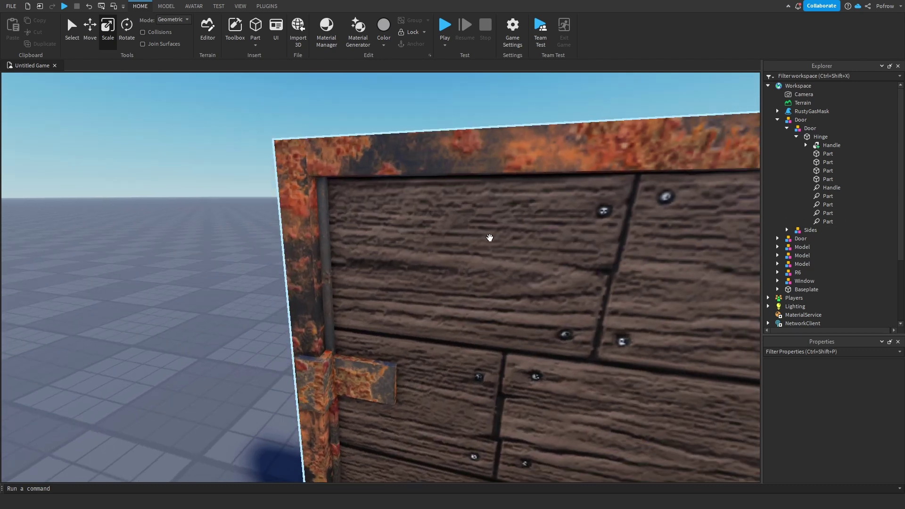
{"action": "right_click_drag", "start_coordinate": [573, 240], "coordinate": [587, 251]}
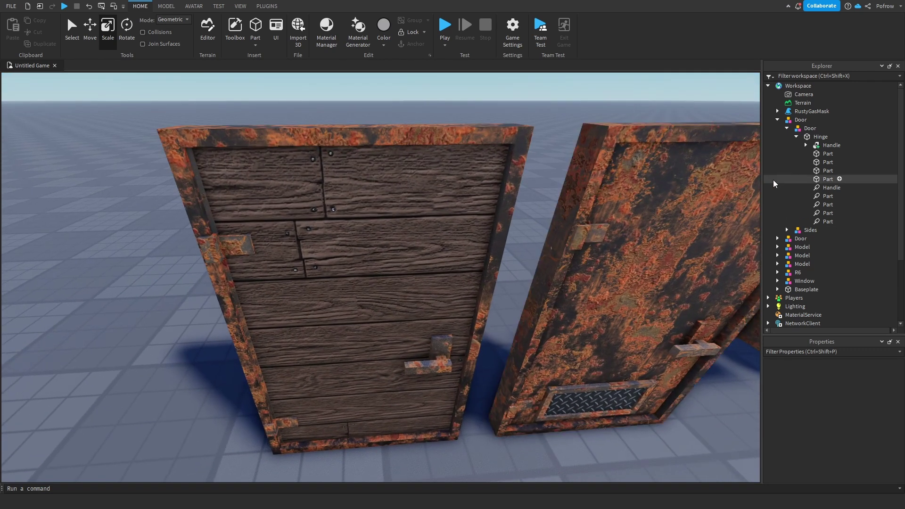
{"action": "left_click", "coordinate": [287, 424]}
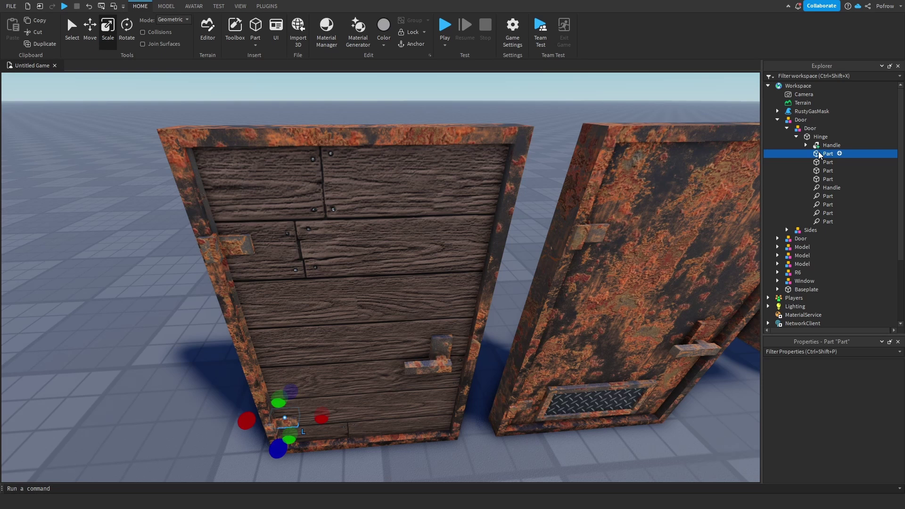
- Select in turn the upper hinge bracket, the handle's backing plate and the plank panel of the wooden door
{"action": "left_click", "coordinate": [235, 242]}
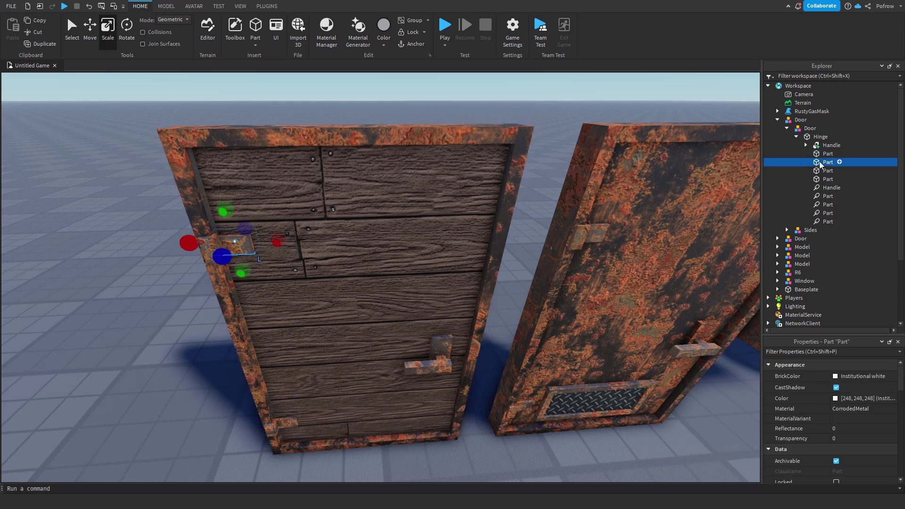
{"action": "left_click", "coordinate": [810, 172]}
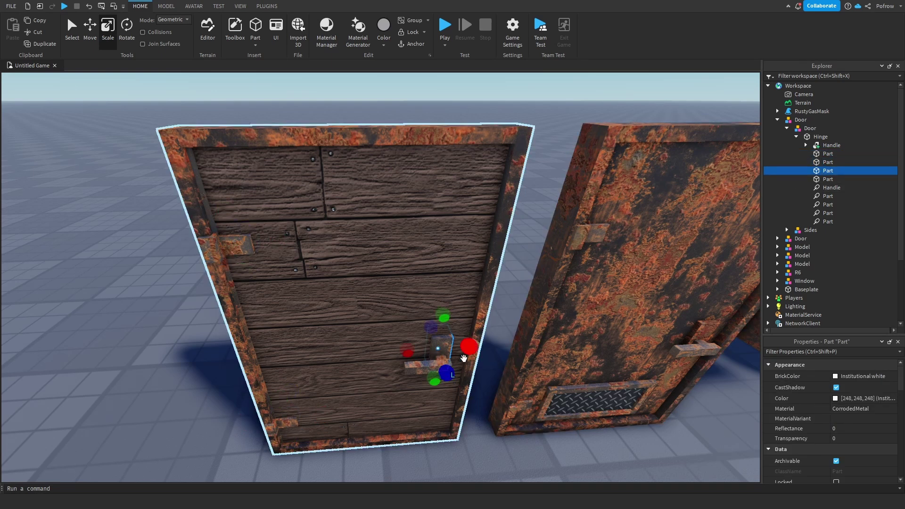
{"action": "left_click", "coordinate": [817, 180]}
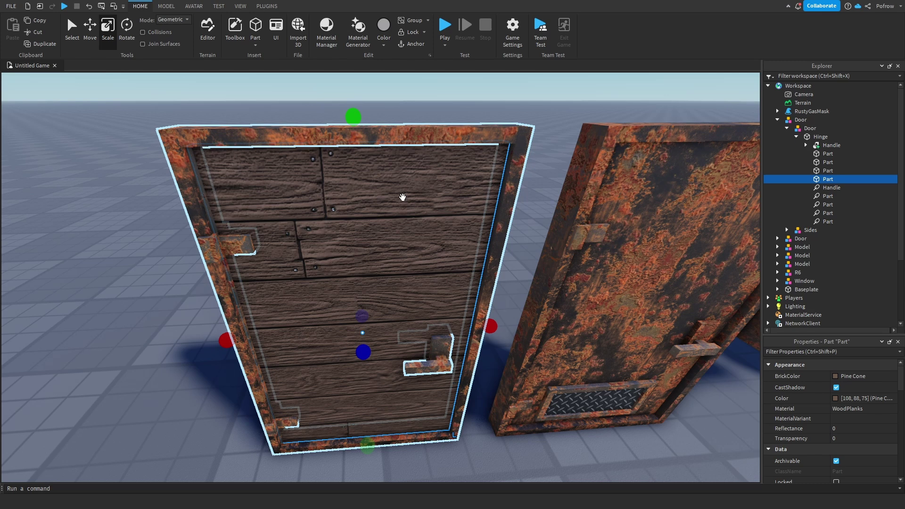
{"action": "key", "text": "w"}
{"action": "right_click_drag", "start_coordinate": [409, 235], "coordinate": [410, 236]}
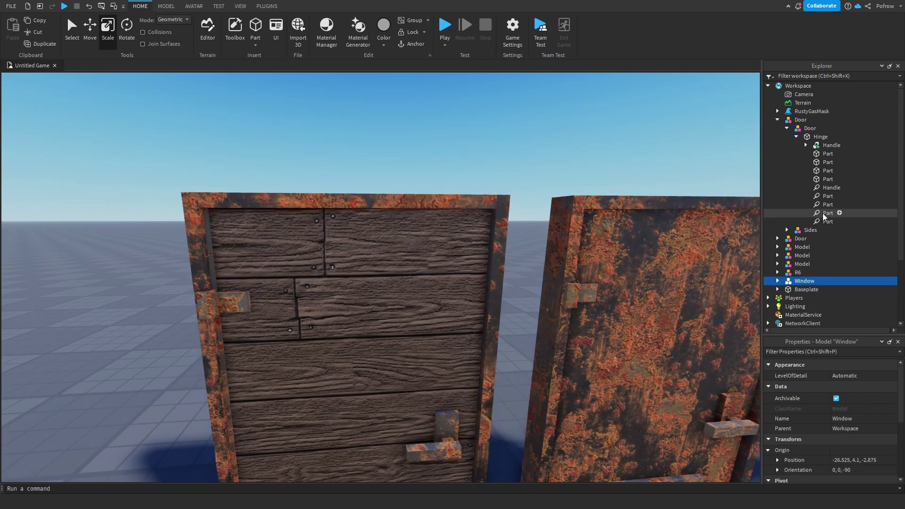
- Select the wooden door's plank panel and examine its upper hinge-side corner against the frame
{"action": "left_click", "coordinate": [827, 179]}
{"action": "key", "text": "f"}
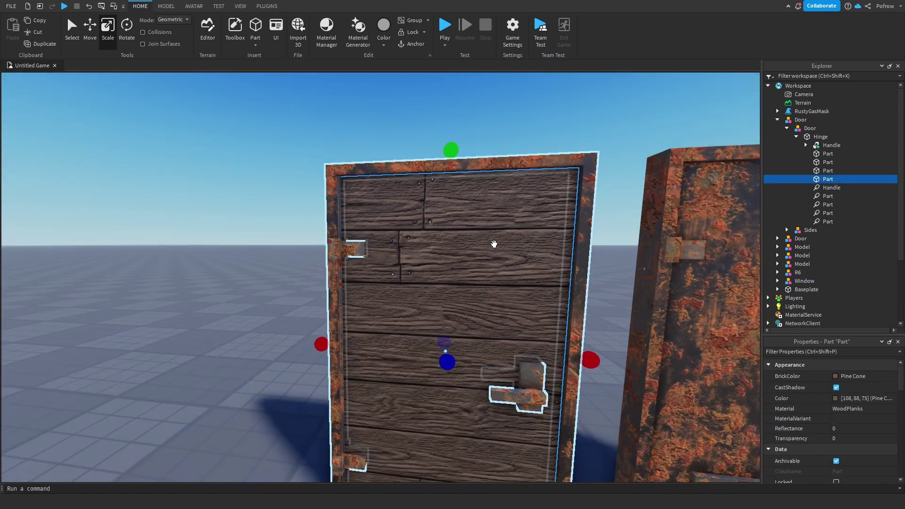
{"action": "key", "text": "w"}
{"action": "right_click_drag", "start_coordinate": [517, 212], "coordinate": [517, 212]}
{"action": "key", "text": "w"}
{"action": "right_click_drag", "start_coordinate": [382, 177], "coordinate": [382, 177]}
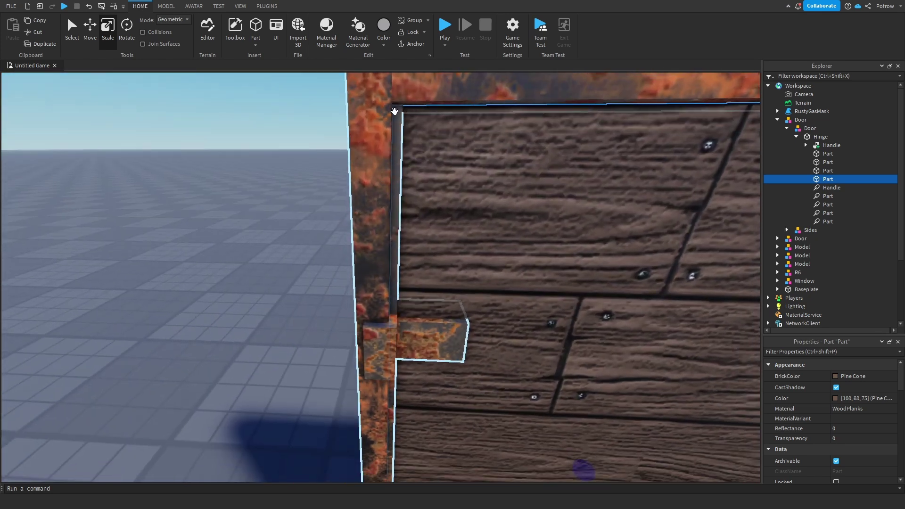
{"action": "right_click_drag", "start_coordinate": [394, 112], "coordinate": [394, 111]}
{"action": "key", "text": "s"}
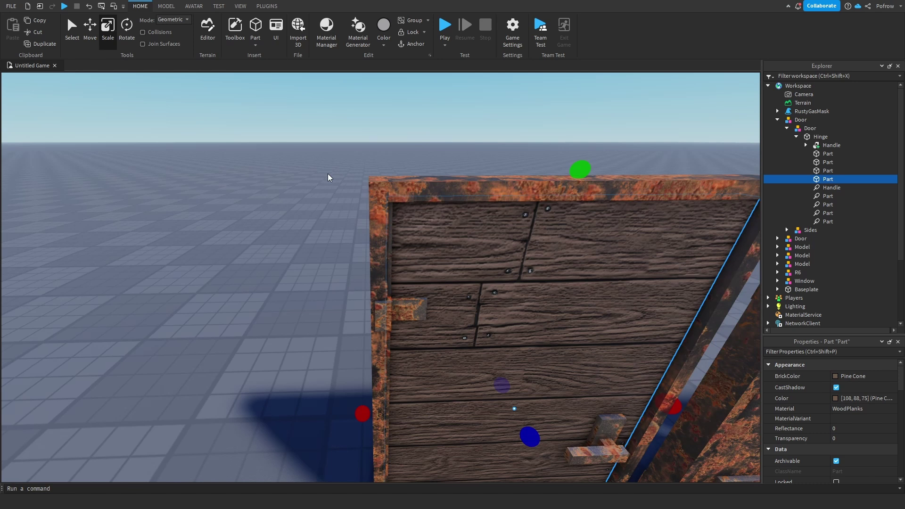
- Clear the selection and examine the wooden door's handle up close
{"action": "left_click", "coordinate": [293, 199]}
{"action": "key", "text": "d"}
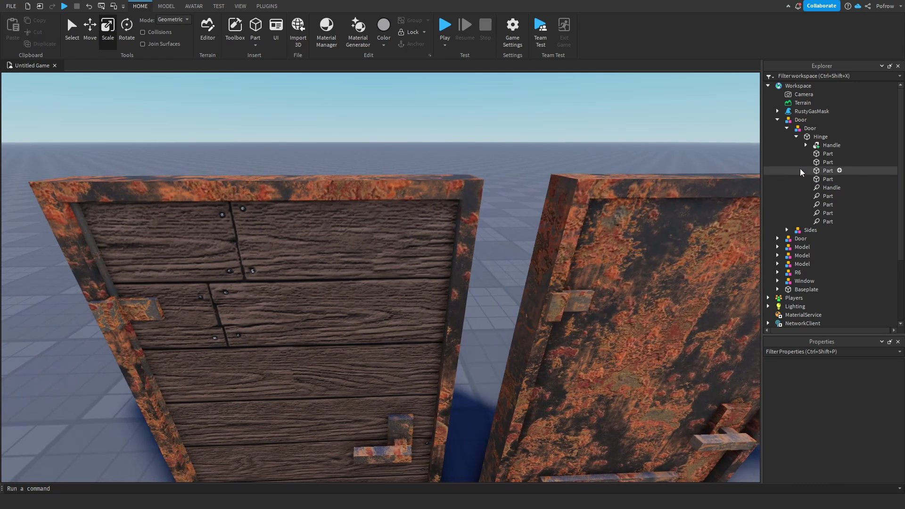
{"action": "key", "text": "s"}
{"action": "right_click_drag", "start_coordinate": [489, 259], "coordinate": [307, 259]}
{"action": "key", "text": "w"}
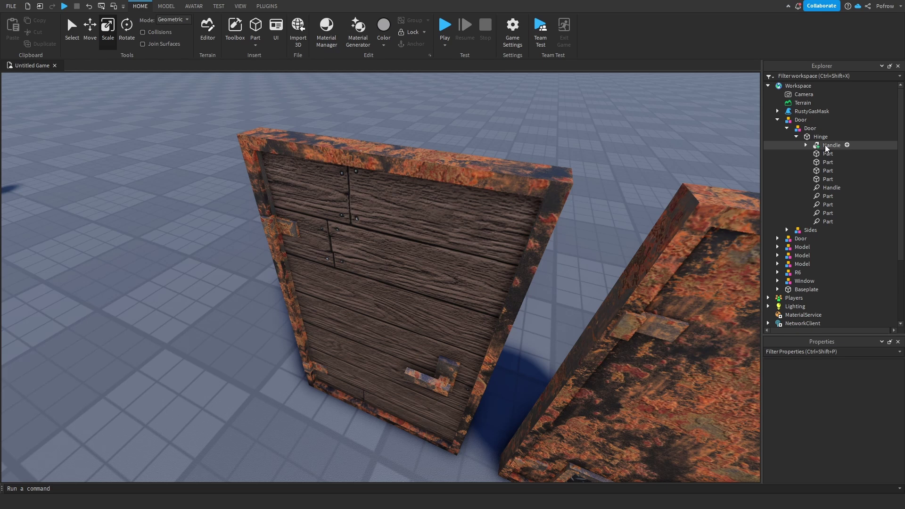
{"action": "right_click_drag", "start_coordinate": [580, 258], "coordinate": [580, 259]}
{"action": "key", "text": "w"}
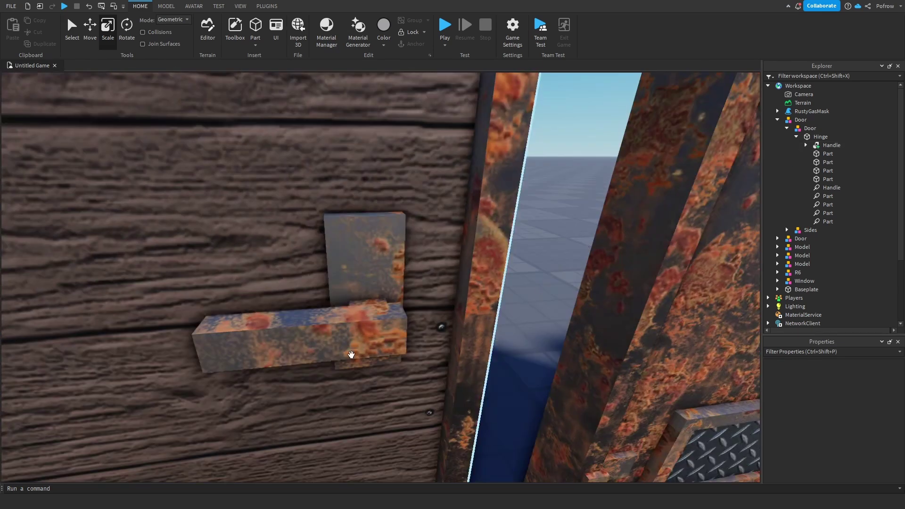
{"action": "scroll", "coordinate": [351, 354], "scroll_direction": "down", "scroll_amount": 2}
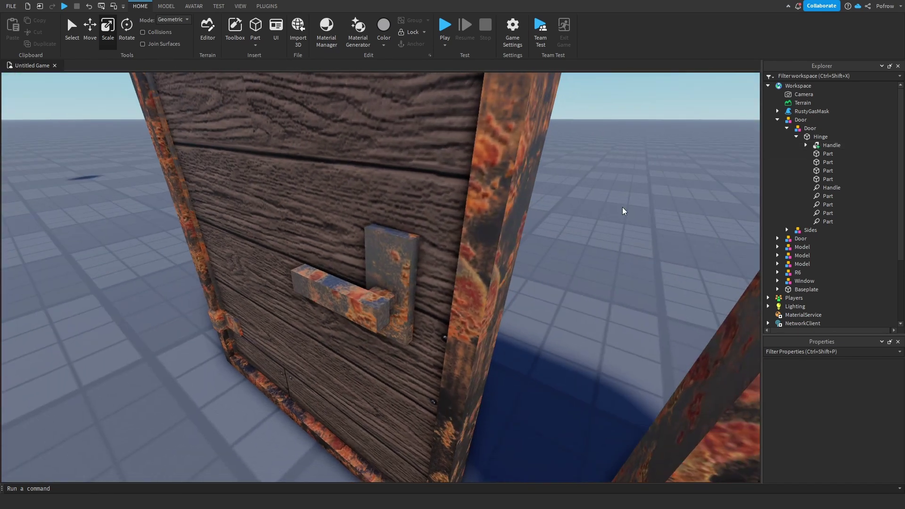
- Select the wooden door's Handle union, inspect it from the side and expand its child objects
{"action": "left_click", "coordinate": [828, 146]}
{"action": "right_click_drag", "start_coordinate": [681, 187], "coordinate": [681, 186]}
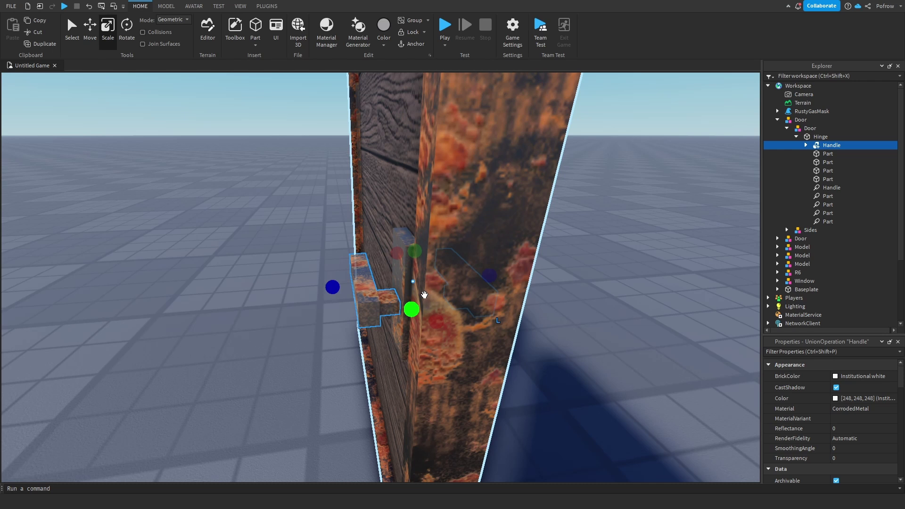
{"action": "right_click_drag", "start_coordinate": [450, 292], "coordinate": [734, 181]}
{"action": "left_click", "coordinate": [804, 145]}
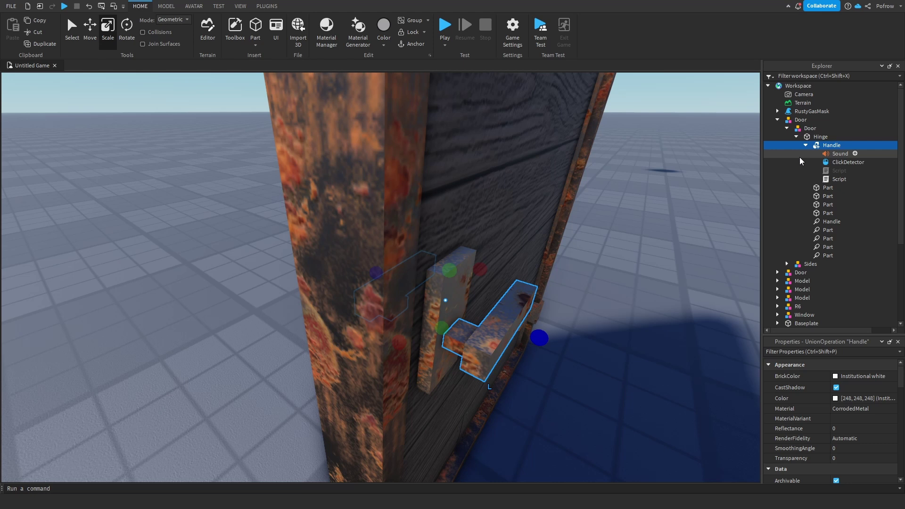
{"action": "right_click_drag", "start_coordinate": [462, 349], "coordinate": [412, 301]}
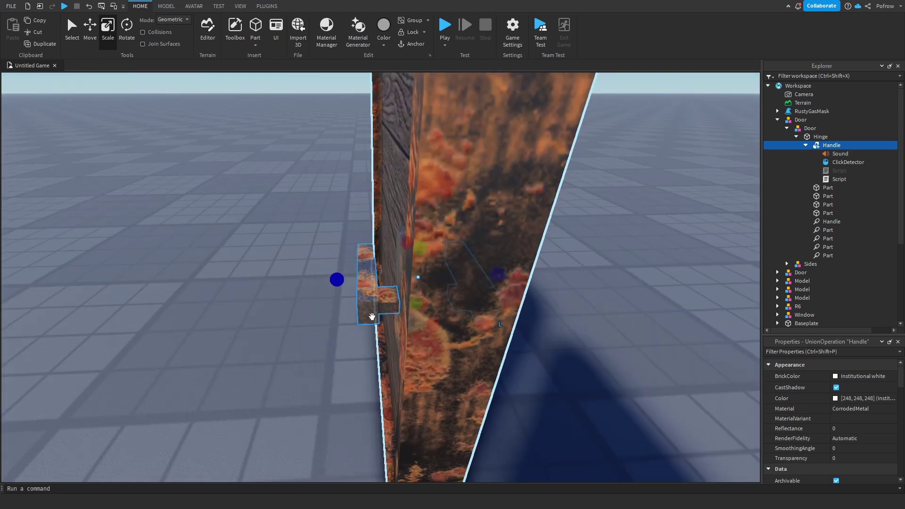
- Select the Sound and the ClickDetector inside Handle to check their properties
{"action": "left_click", "coordinate": [836, 156]}
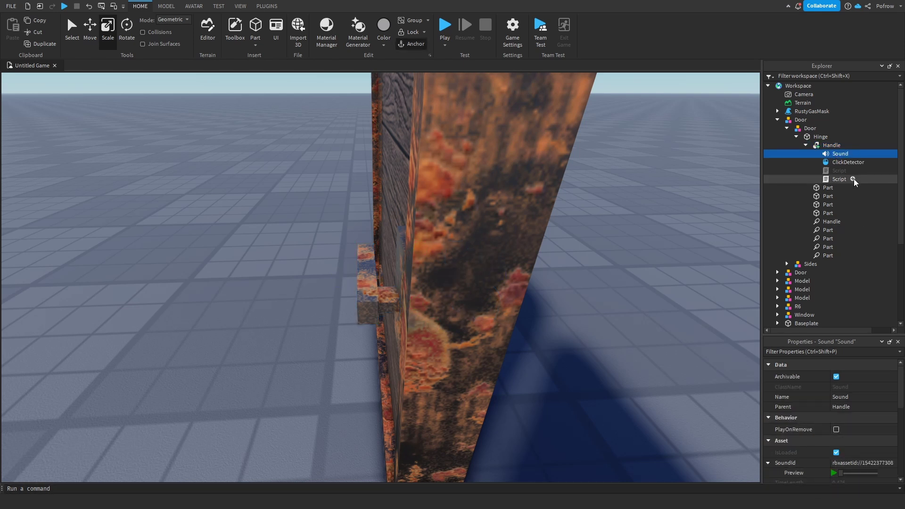
{"action": "left_click", "coordinate": [841, 162]}
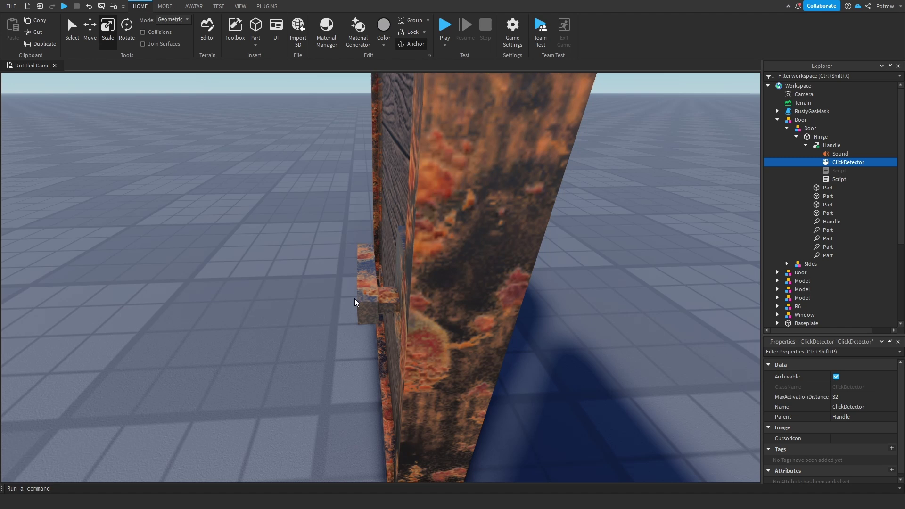
{"action": "right_click_drag", "start_coordinate": [418, 298], "coordinate": [382, 291]}
{"action": "right_click_drag", "start_coordinate": [474, 323], "coordinate": [436, 353]}
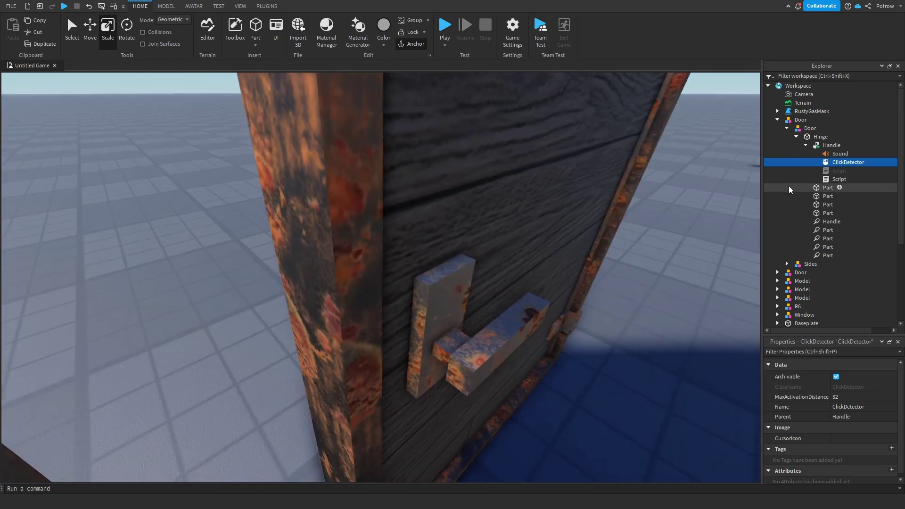
- Open the enabled Script inside the wooden door's Handle for reading
{"action": "left_click", "coordinate": [825, 145]}
{"action": "left_click", "coordinate": [832, 180]}
{"action": "double_click", "coordinate": [833, 180]}
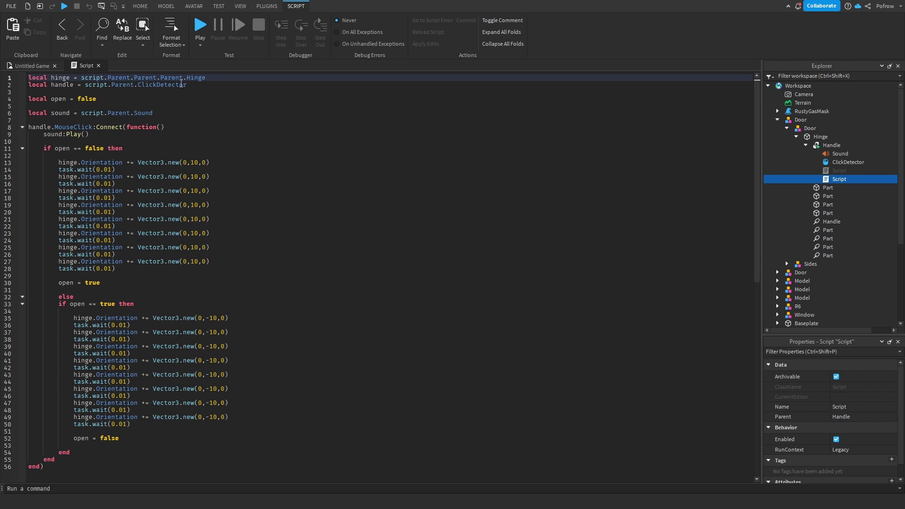
- Examine the script's hinge, handle and open variable declarations, comparing them with the door in the 3D view
{"action": "left_click_drag", "start_coordinate": [188, 85], "coordinate": [100, 78]}
{"action": "left_click", "coordinate": [162, 107]}
{"action": "left_click", "coordinate": [214, 80]}
{"action": "mouse_move", "coordinate": [207, 78]}
{"action": "left_mouse_down"}
{"action": "mouse_move", "coordinate": [163, 77]}
{"action": "mouse_move", "coordinate": [205, 76]}
{"action": "left_mouse_up"}
{"action": "left_click", "coordinate": [122, 85]}
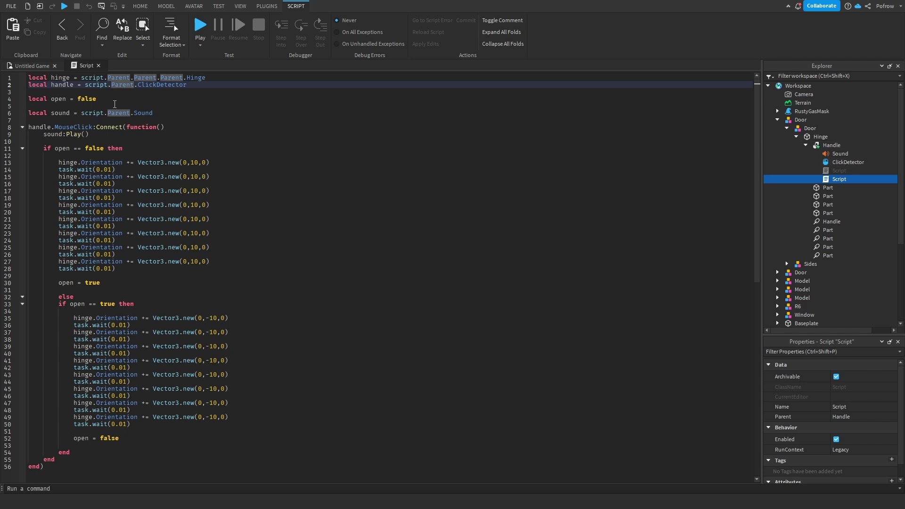
{"action": "left_click", "coordinate": [109, 101]}
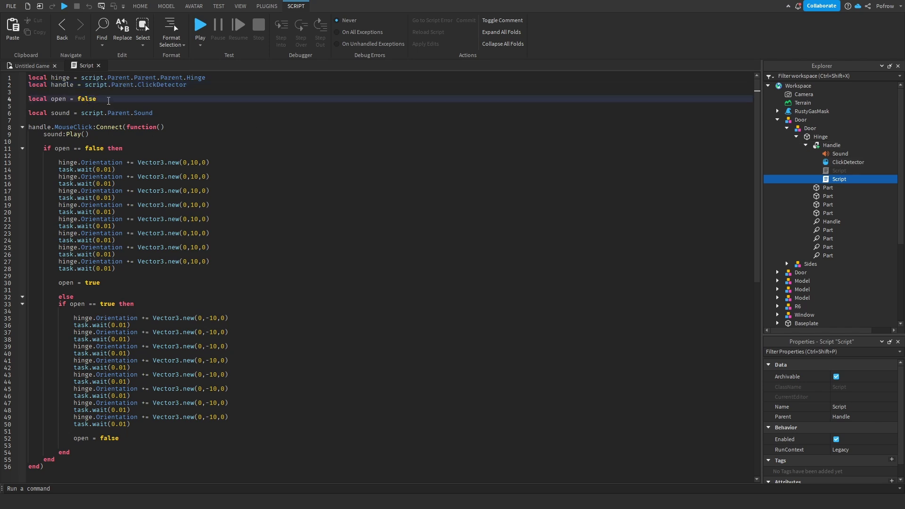
{"action": "left_click", "coordinate": [31, 65]}
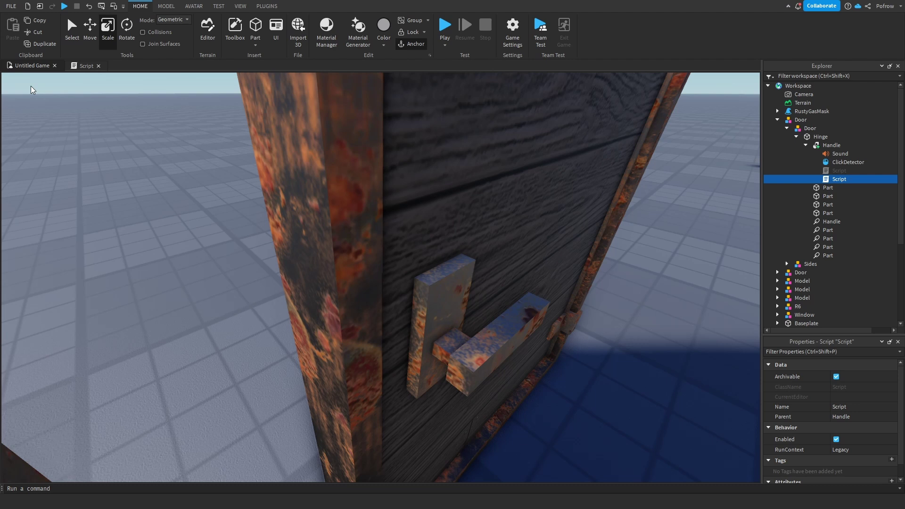
{"action": "left_click", "coordinate": [83, 66]}
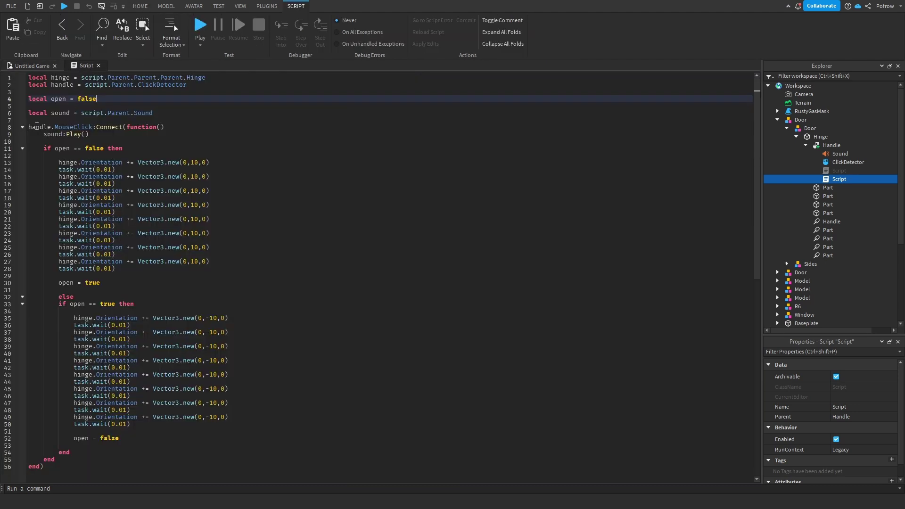
- Examine the handle.MouseClick connection, the ClickDetector it refers to and the sound:Play() line
{"action": "left_click", "coordinate": [38, 126]}
{"action": "double_click", "coordinate": [150, 85]}
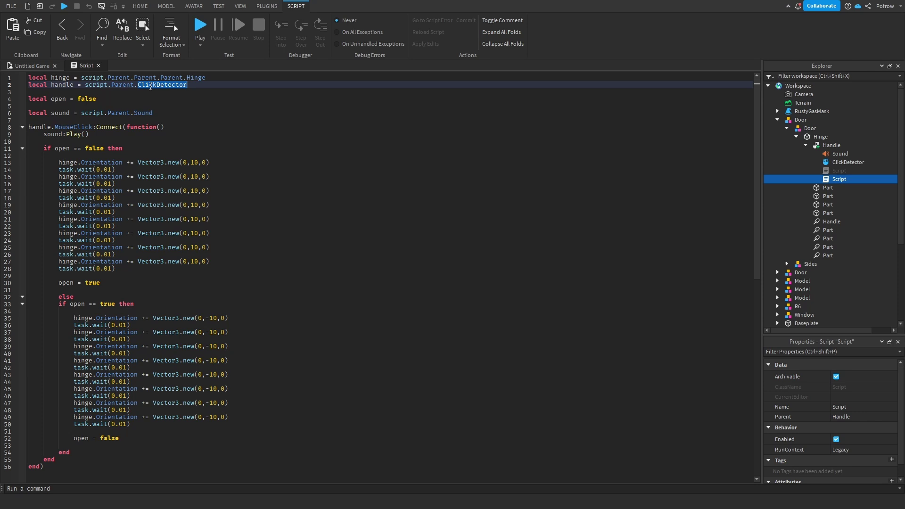
{"action": "left_click", "coordinate": [70, 128]}
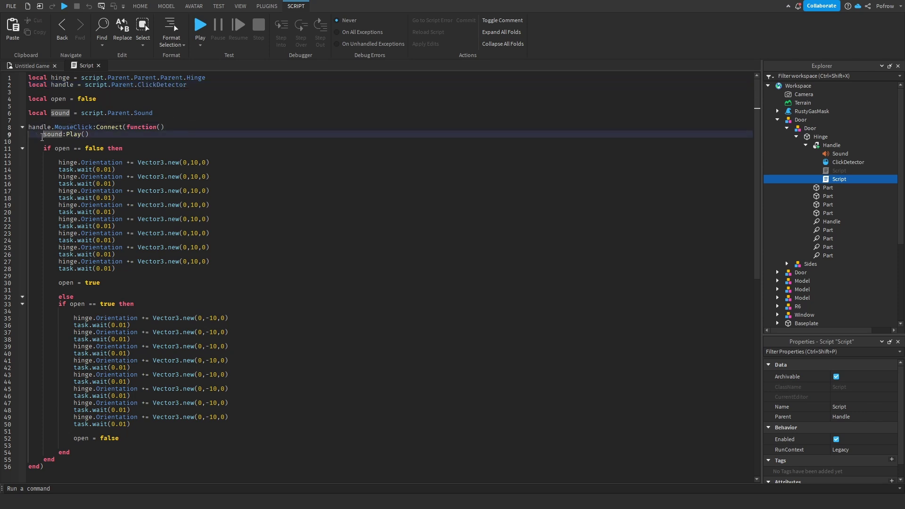
{"action": "left_click_drag", "start_coordinate": [42, 137], "coordinate": [94, 134]}
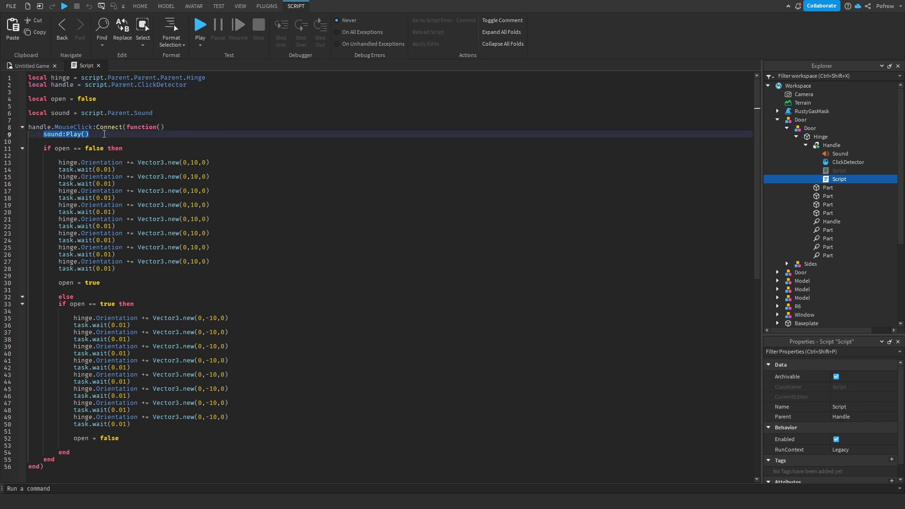
{"action": "left_click", "coordinate": [104, 134]}
- Examine the "if open == false then" branch, its repeated hinge.Orientation and task.wait lines and the open = true line
{"action": "left_click_drag", "start_coordinate": [43, 149], "coordinate": [121, 151]}
{"action": "left_click", "coordinate": [158, 151]}
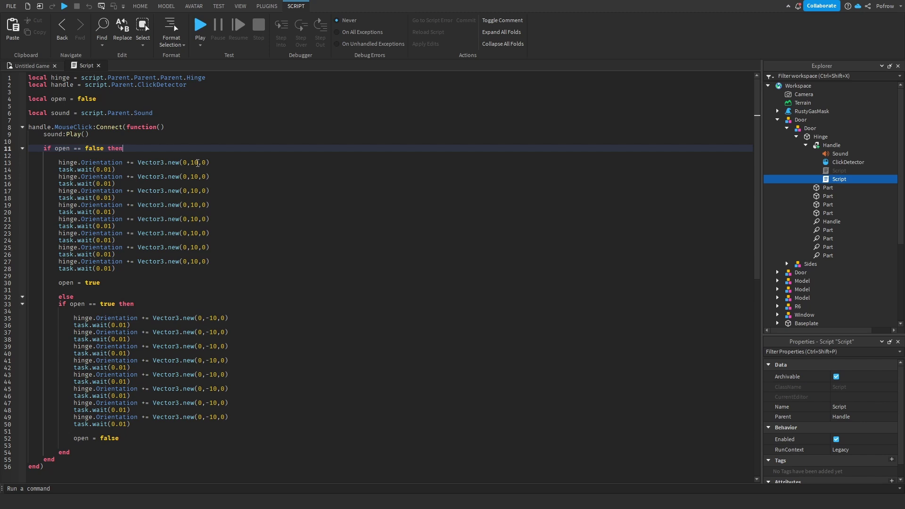
{"action": "left_click_drag", "start_coordinate": [57, 162], "coordinate": [157, 273]}
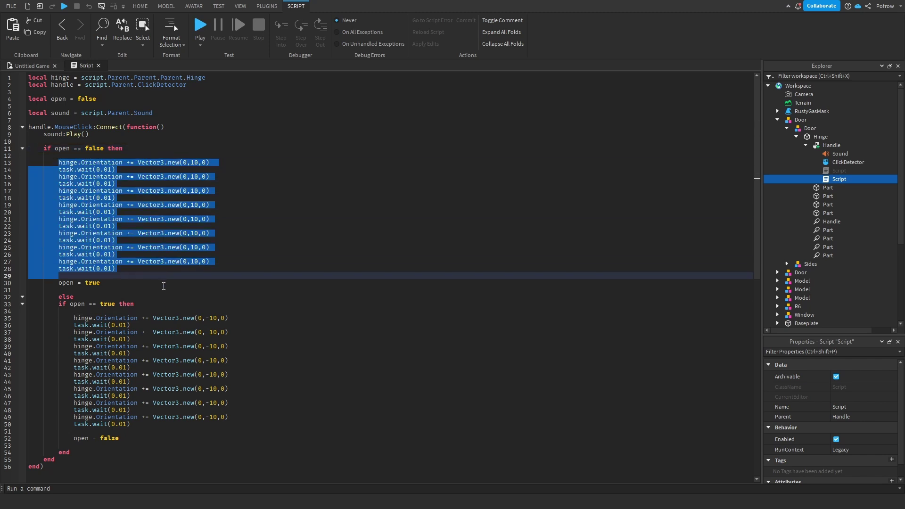
{"action": "left_click", "coordinate": [160, 283]}
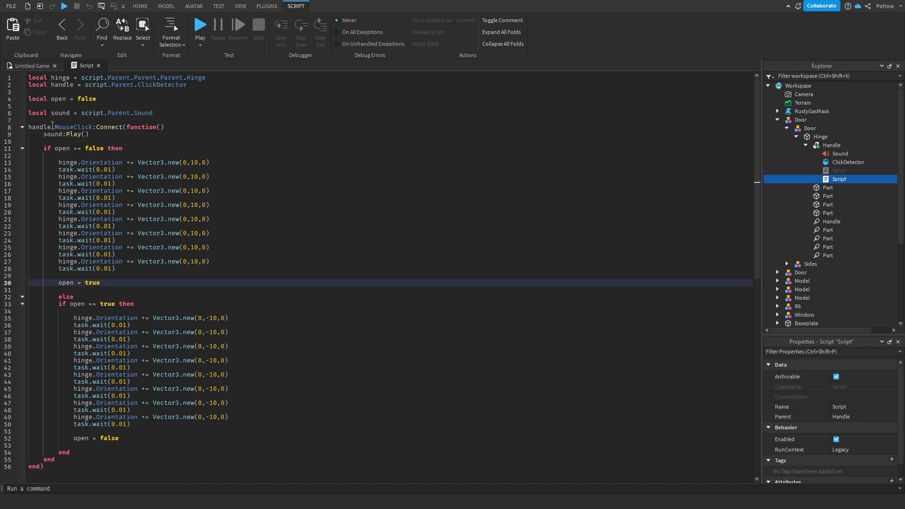
- Return to the 3D view, collapse Handle and select the door's Hinge part and Sides model for inspection
{"action": "left_click", "coordinate": [32, 65]}
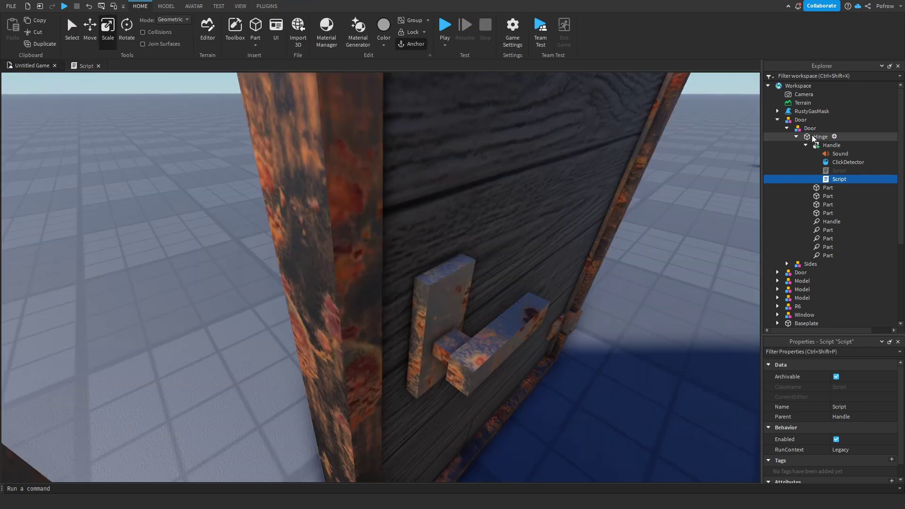
{"action": "left_click", "coordinate": [806, 145]}
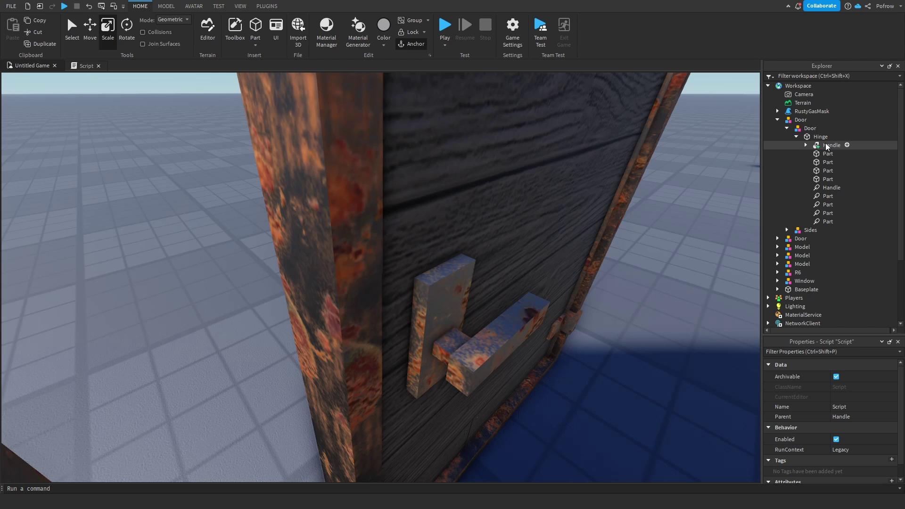
{"action": "left_click", "coordinate": [819, 137]}
{"action": "left_click", "coordinate": [801, 230]}
{"action": "right_click_drag", "start_coordinate": [629, 245], "coordinate": [674, 244]}
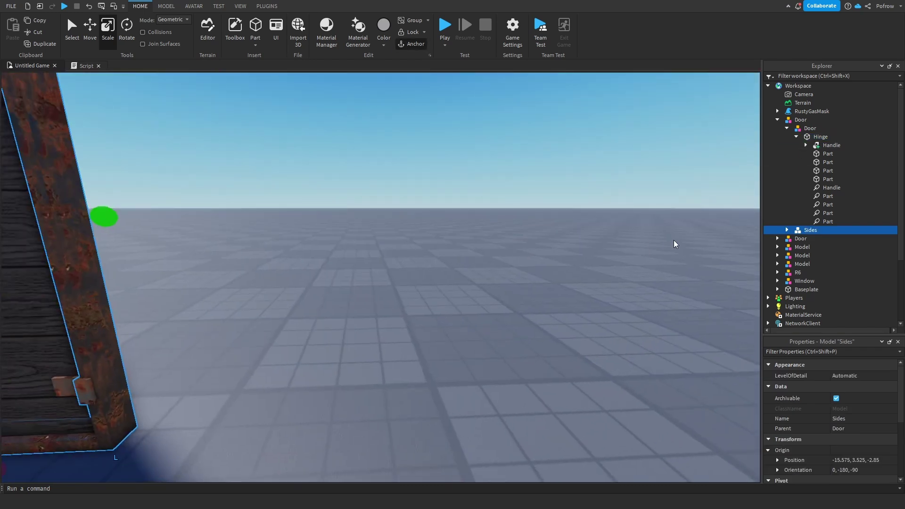
{"action": "scroll", "coordinate": [664, 250], "scroll_direction": "down", "scroll_amount": 3}
{"action": "left_click", "coordinate": [603, 251]}
- Check the properties of the second Part weld and the Handle weld under the wooden door's Hinge
{"action": "key", "text": "w"}
{"action": "right_click_drag", "start_coordinate": [574, 248], "coordinate": [613, 260]}
{"action": "key", "text": "a"}
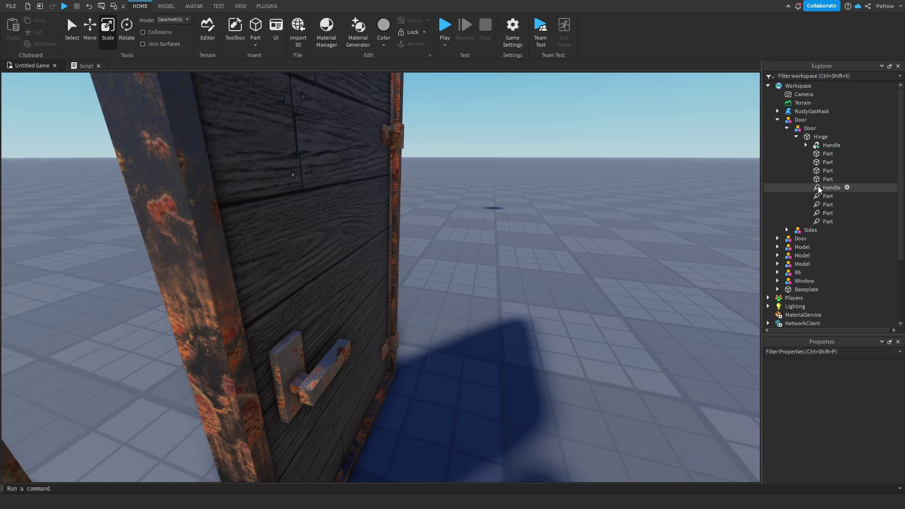
{"action": "key", "text": "a"}
{"action": "right_click_drag", "start_coordinate": [727, 254], "coordinate": [718, 258]}
{"action": "key", "text": "s"}
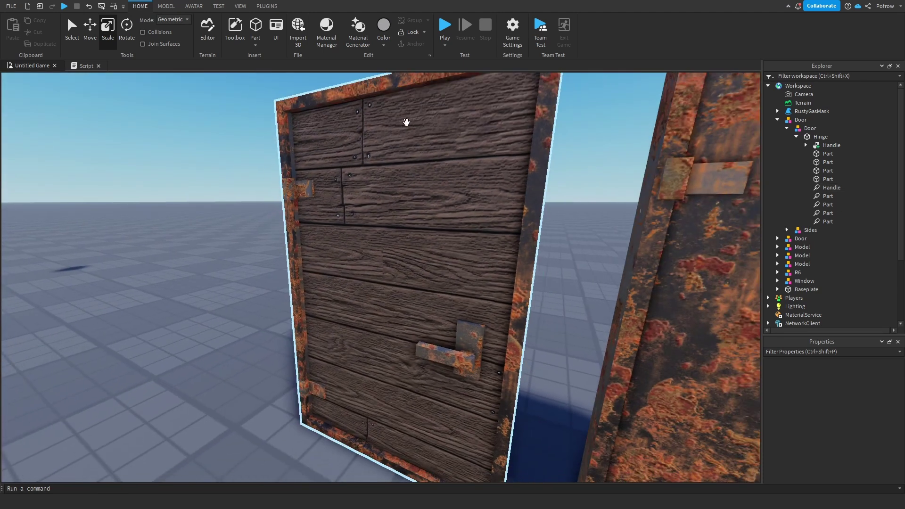
{"action": "left_click", "coordinate": [828, 204]}
{"action": "right_click_drag", "start_coordinate": [539, 326], "coordinate": [538, 323]}
{"action": "key", "text": "s"}
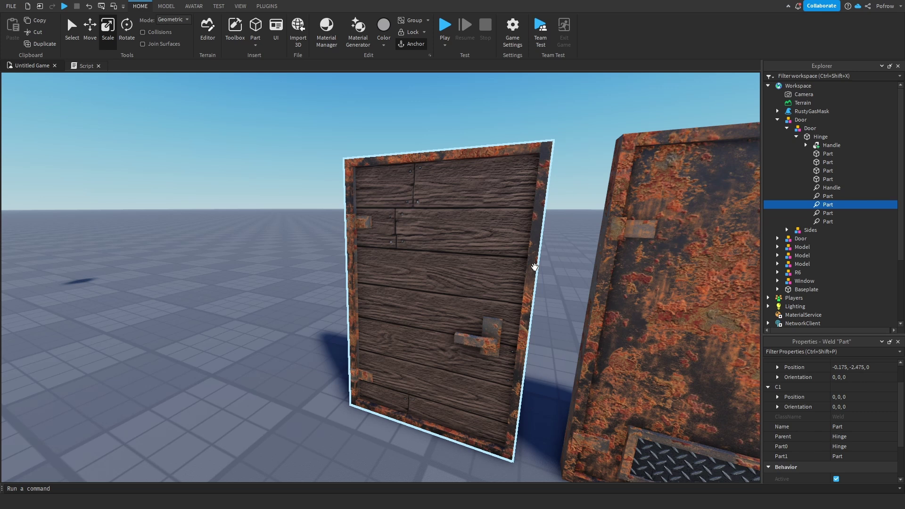
{"action": "key", "text": "w"}
{"action": "right_click_drag", "start_coordinate": [434, 258], "coordinate": [434, 259]}
{"action": "left_click", "coordinate": [824, 187]}
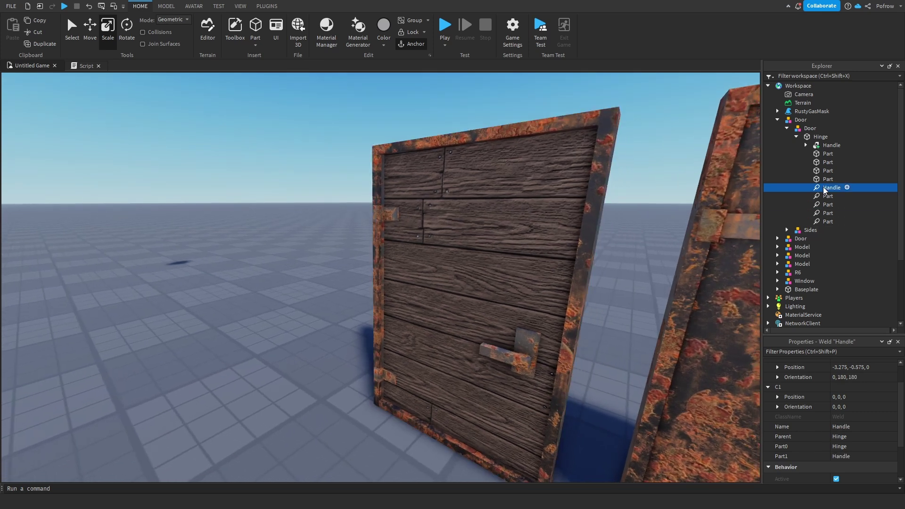
- Inspect the Part and Handle objects under the wooden door's Hinge, select the Hinge itself, and clear the selection
{"action": "left_click", "coordinate": [822, 179]}
{"action": "left_click", "coordinate": [824, 163]}
{"action": "left_click", "coordinate": [820, 154]}
{"action": "left_click", "coordinate": [817, 145]}
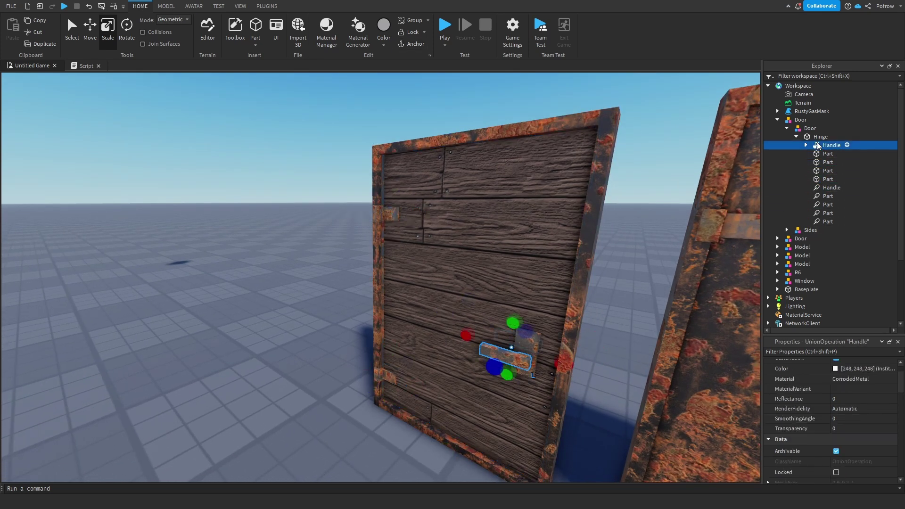
{"action": "left_click", "coordinate": [820, 137]}
{"action": "left_click", "coordinate": [285, 313]}
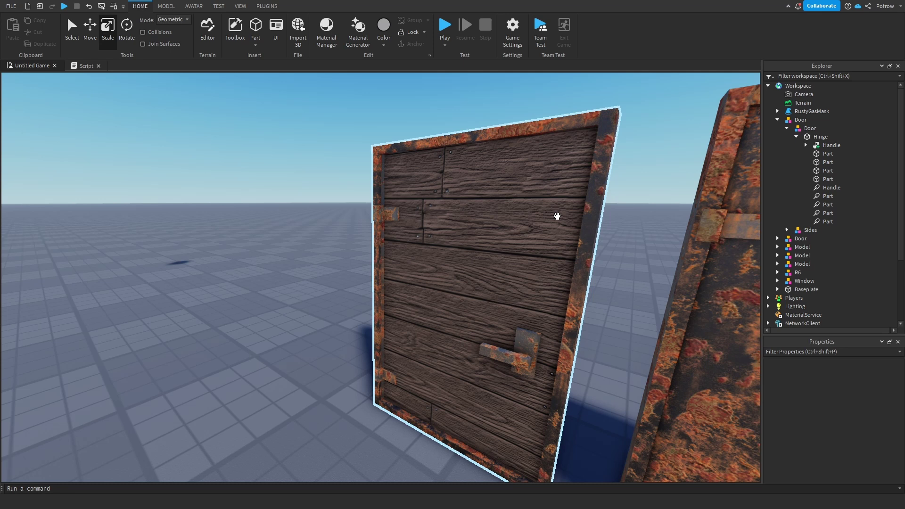
- Examine the script's first hinge.Orientation line and compare it with the Orientation property of the wooden door's Hinge part
{"action": "left_click", "coordinate": [86, 66]}
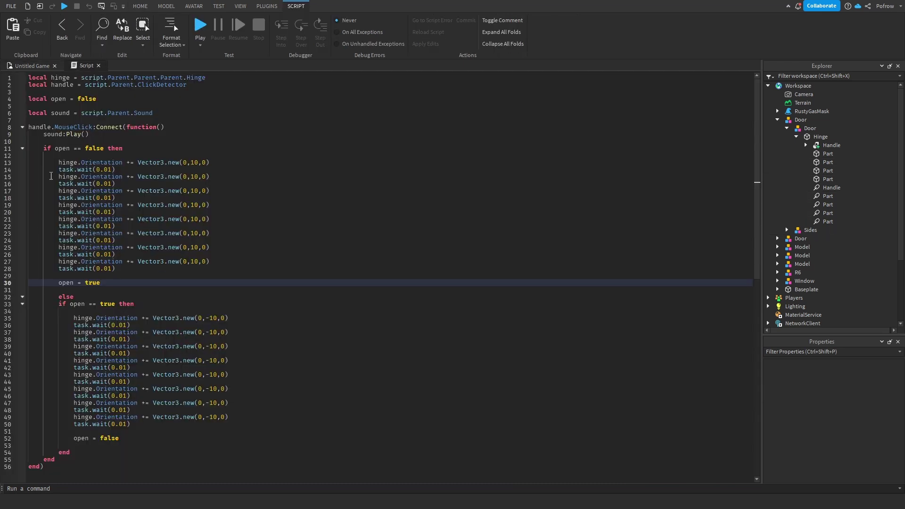
{"action": "left_click_drag", "start_coordinate": [60, 163], "coordinate": [110, 165]}
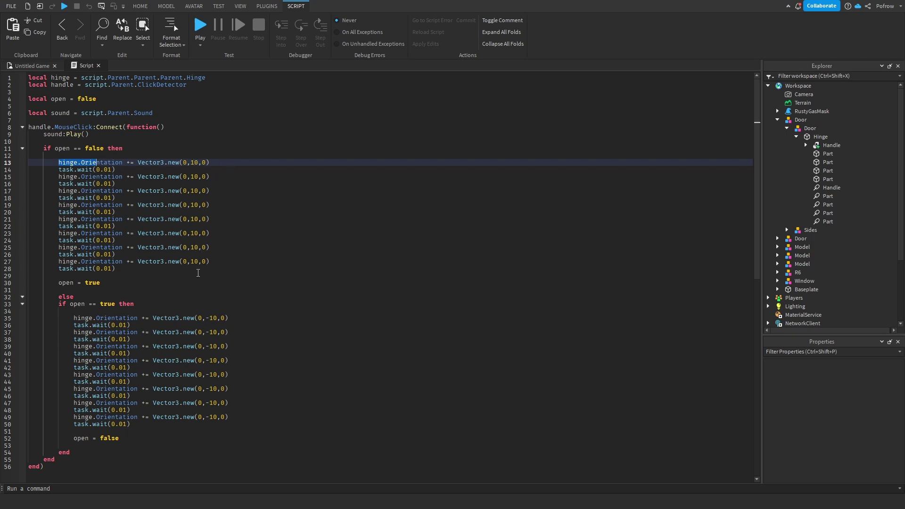
{"action": "left_click", "coordinate": [32, 65]}
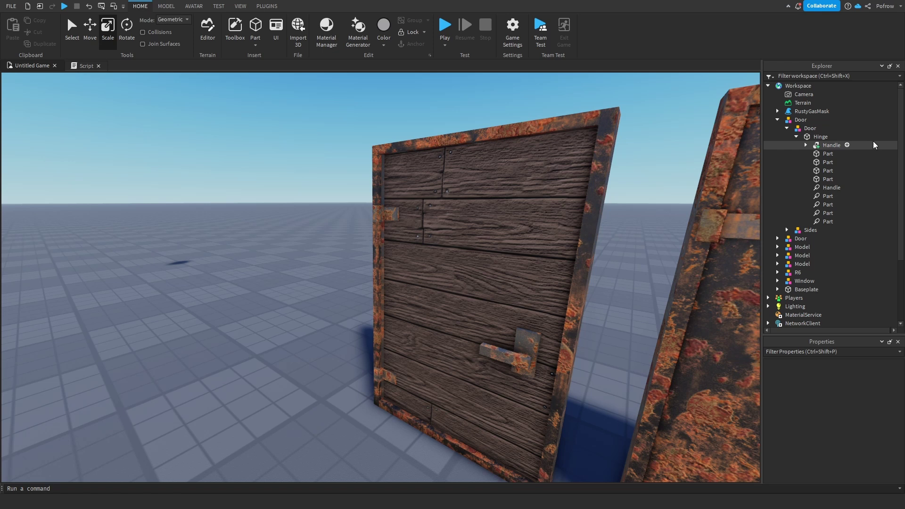
{"action": "left_click", "coordinate": [820, 136]}
{"action": "scroll", "coordinate": [826, 450], "scroll_direction": "down", "scroll_amount": 5}
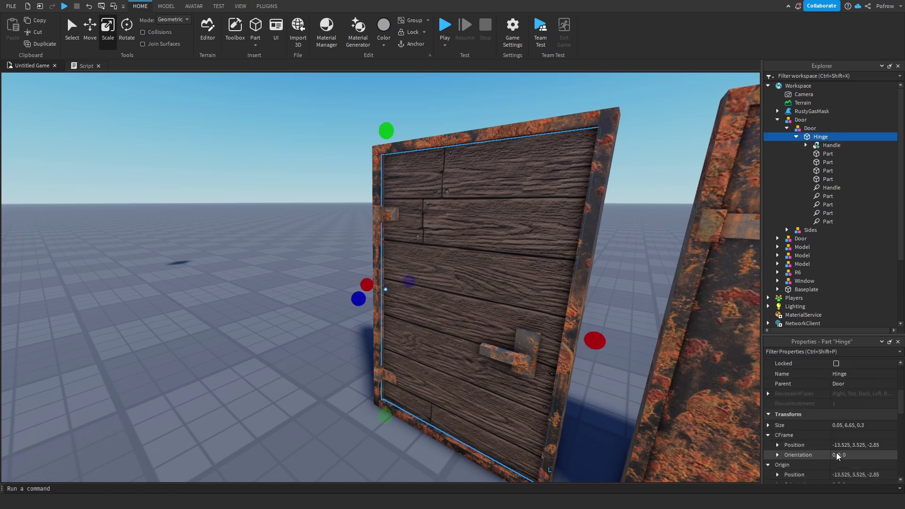
{"action": "scroll", "coordinate": [825, 450], "scroll_direction": "down", "scroll_amount": 1}
{"action": "right_click_drag", "start_coordinate": [690, 403], "coordinate": [690, 404]}
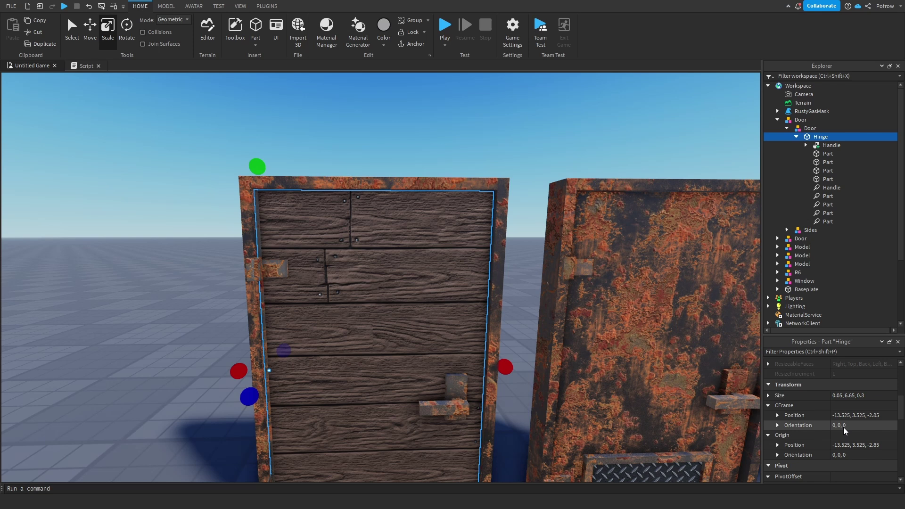
- Rotate the wooden door's Hinge part 10 degrees about the Y axis with the Rotate tool
{"action": "left_click", "coordinate": [121, 38]}
{"action": "key", "text": "f"}
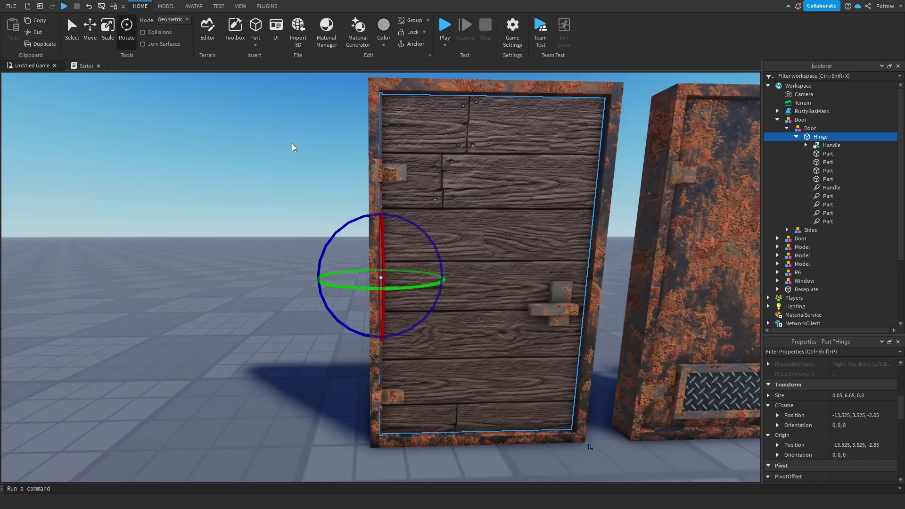
{"action": "right_click_drag", "start_coordinate": [364, 207], "coordinate": [364, 208]}
{"action": "scroll", "coordinate": [365, 208], "scroll_direction": "down", "scroll_amount": 3}
{"action": "left_click_drag", "start_coordinate": [360, 324], "coordinate": [391, 318]}
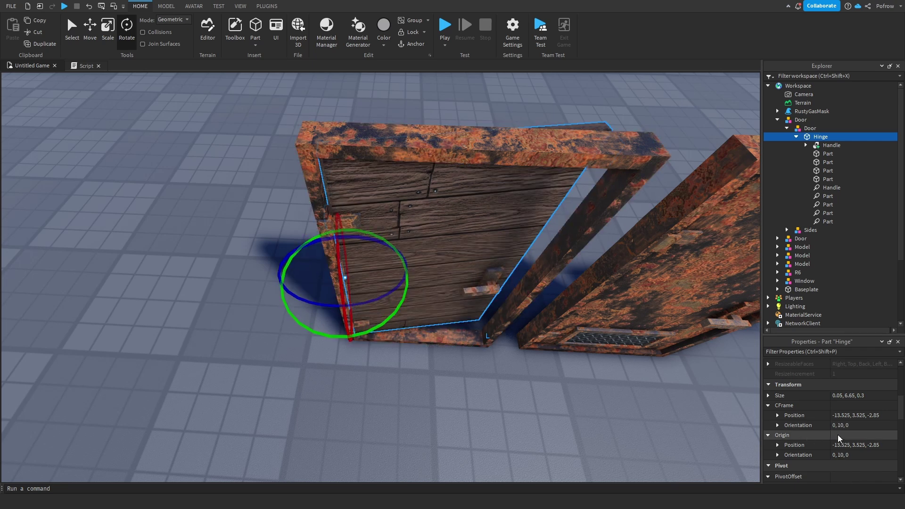
- Undo the Hinge rotation completely and deselect the part
{"action": "left_click", "coordinate": [89, 7]}
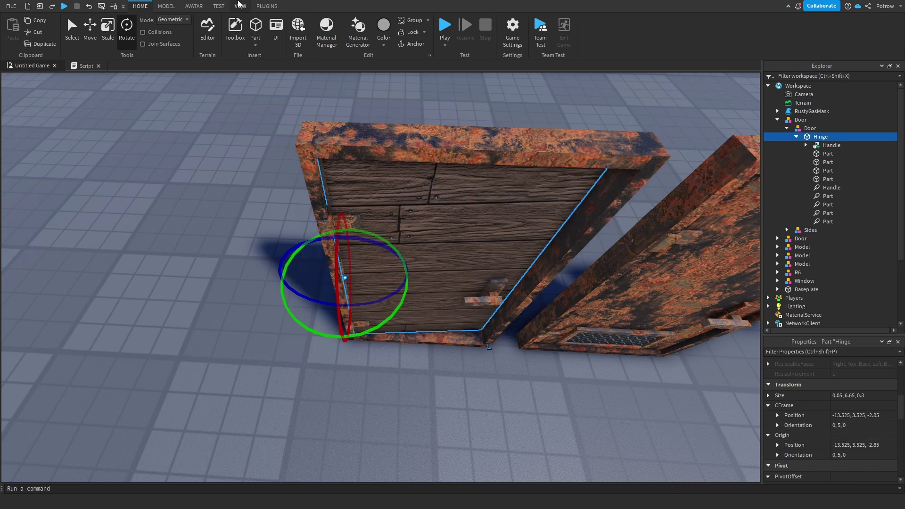
{"action": "left_click", "coordinate": [89, 6]}
{"action": "left_click", "coordinate": [151, 220]}
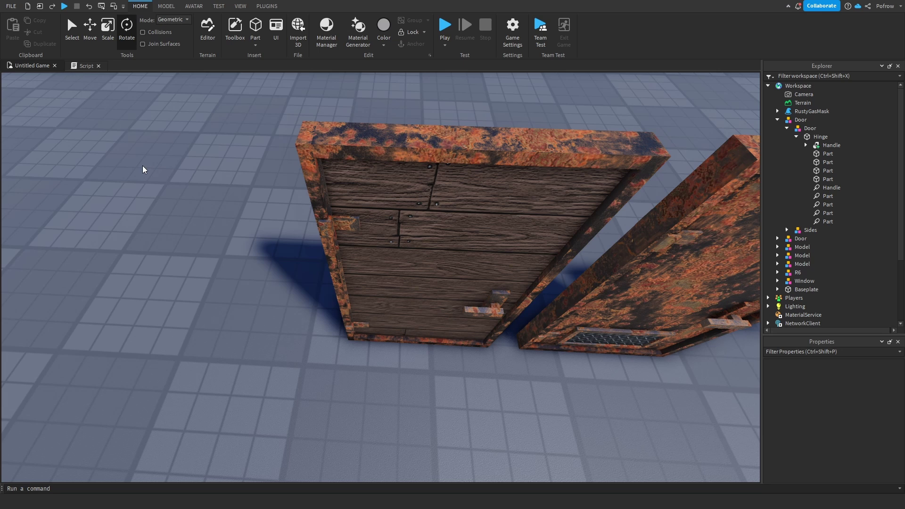
- Examine the Y value in line 13's Vector3.new(0,10,0) and return to the 3D view of the wooden door
{"action": "left_click", "coordinate": [74, 67]}
{"action": "double_click", "coordinate": [194, 161]}
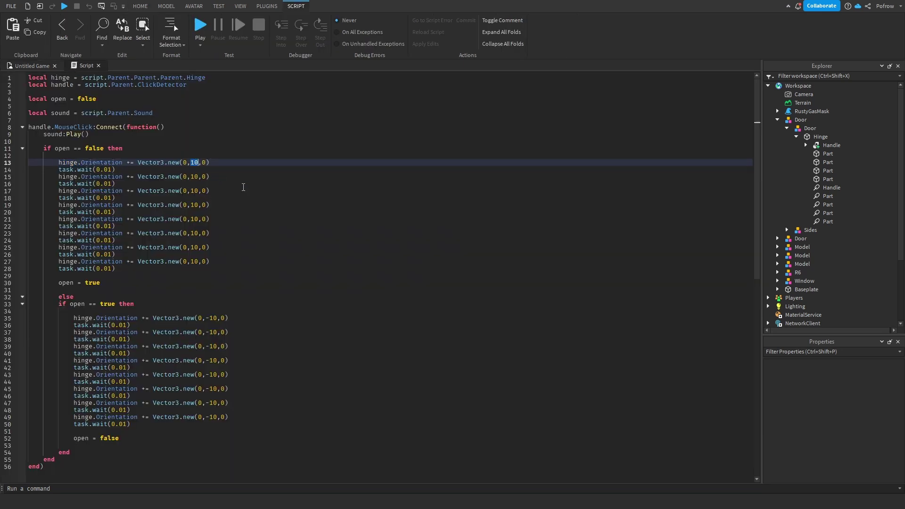
{"action": "left_click", "coordinate": [235, 198]}
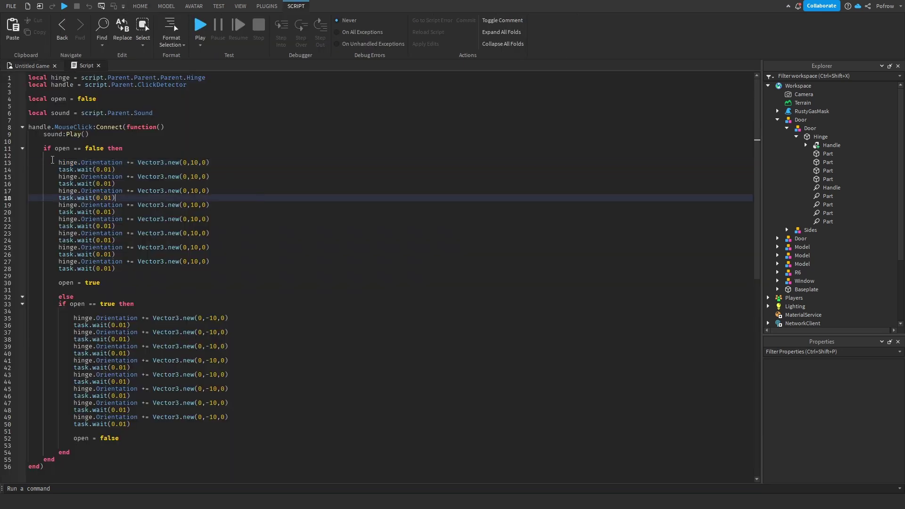
{"action": "left_click", "coordinate": [32, 65]}
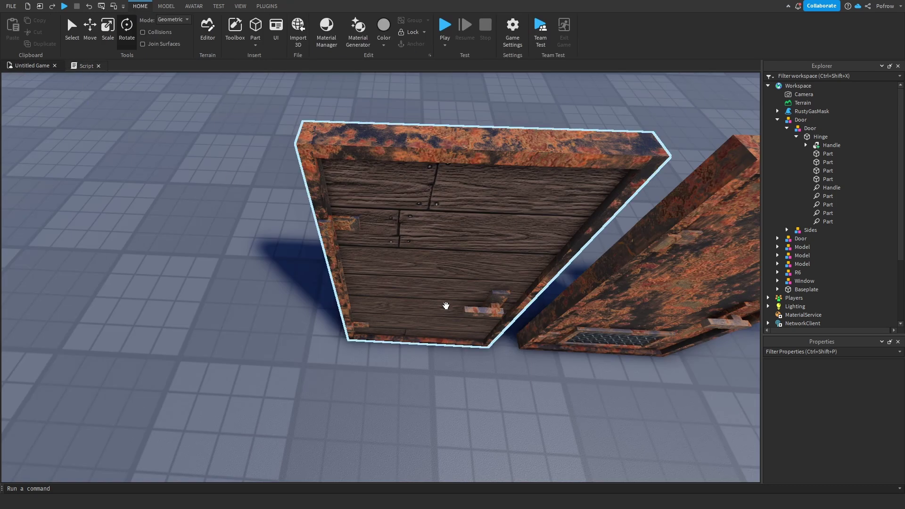
{"action": "right_click_drag", "start_coordinate": [446, 305], "coordinate": [169, 146]}
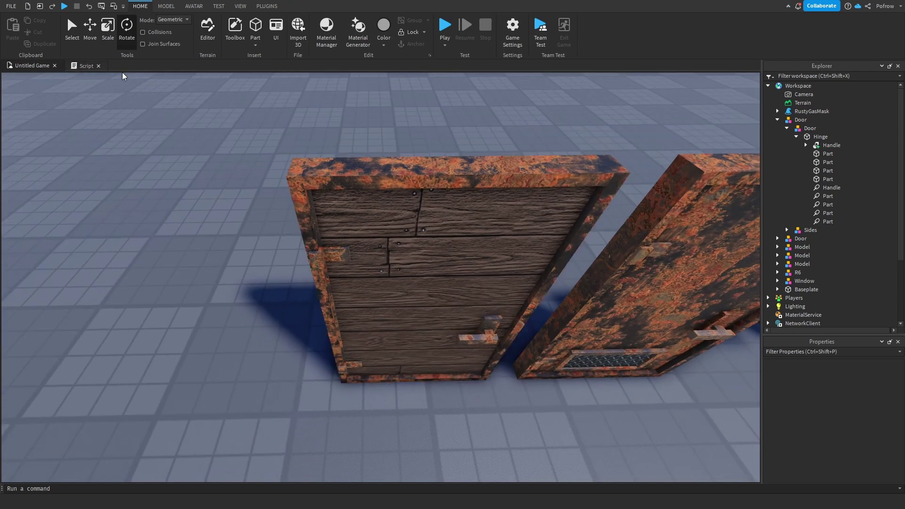
- Go back to the script and examine the repeated rotation increments, the task.wait(0.01) delays and the open = true line
{"action": "left_click", "coordinate": [85, 66]}
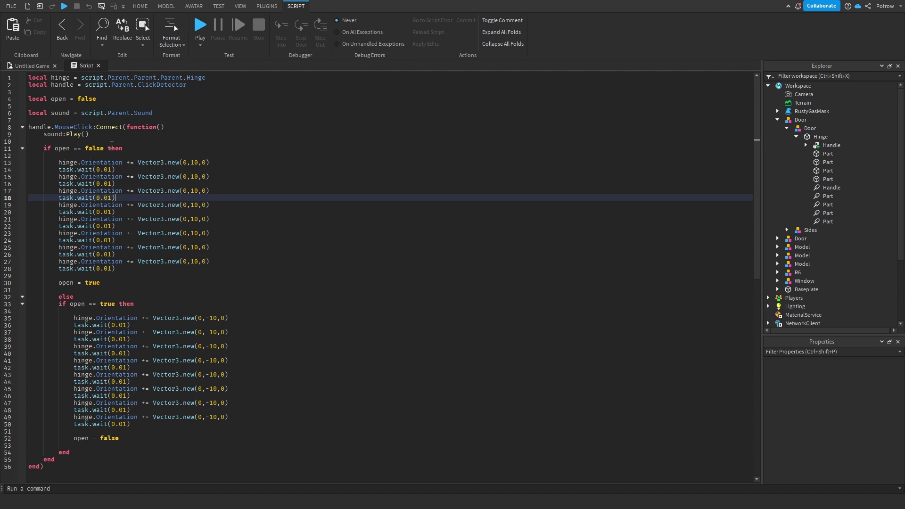
{"action": "left_click", "coordinate": [192, 162]}
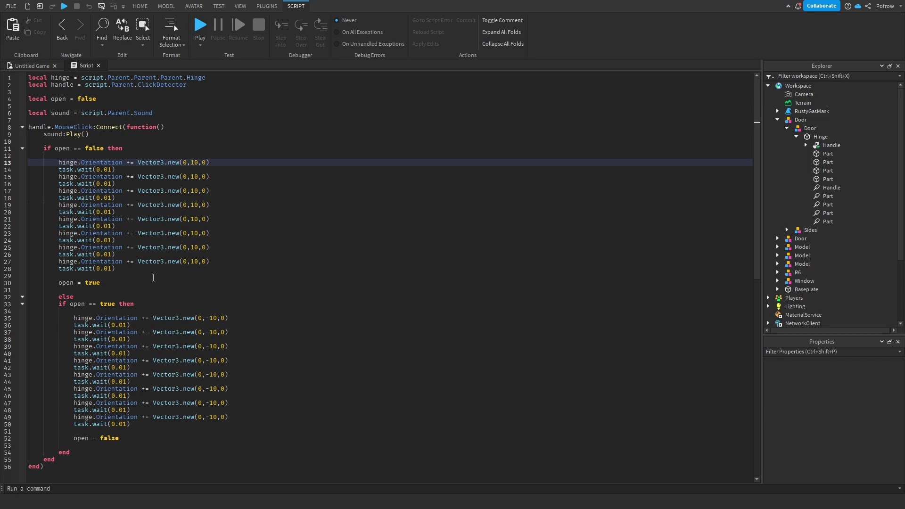
{"action": "left_click_drag", "start_coordinate": [154, 277], "coordinate": [222, 253]}
{"action": "left_click", "coordinate": [242, 255]}
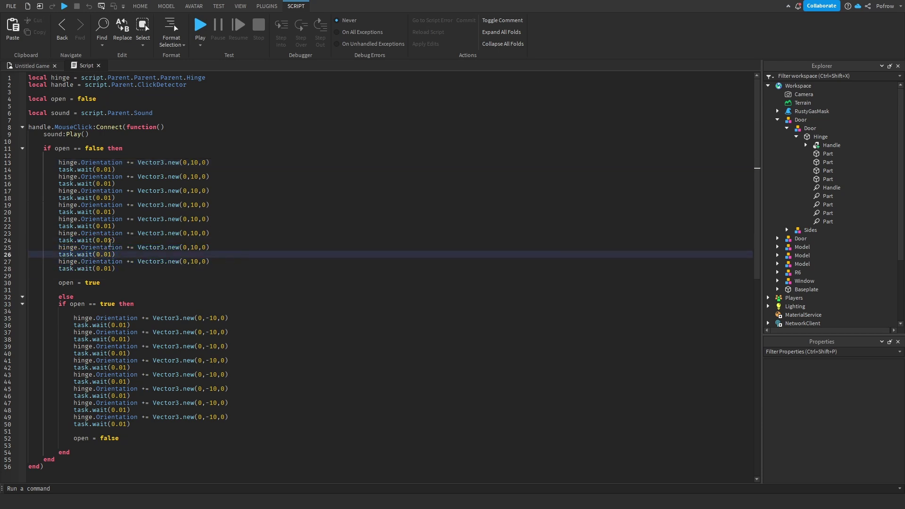
{"action": "left_click", "coordinate": [111, 240]}
{"action": "left_click", "coordinate": [138, 289]}
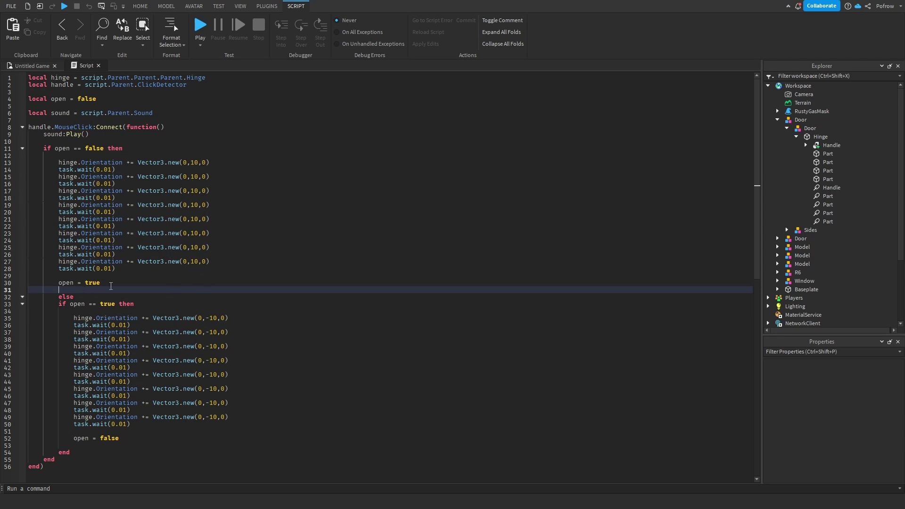
{"action": "left_click", "coordinate": [110, 284]}
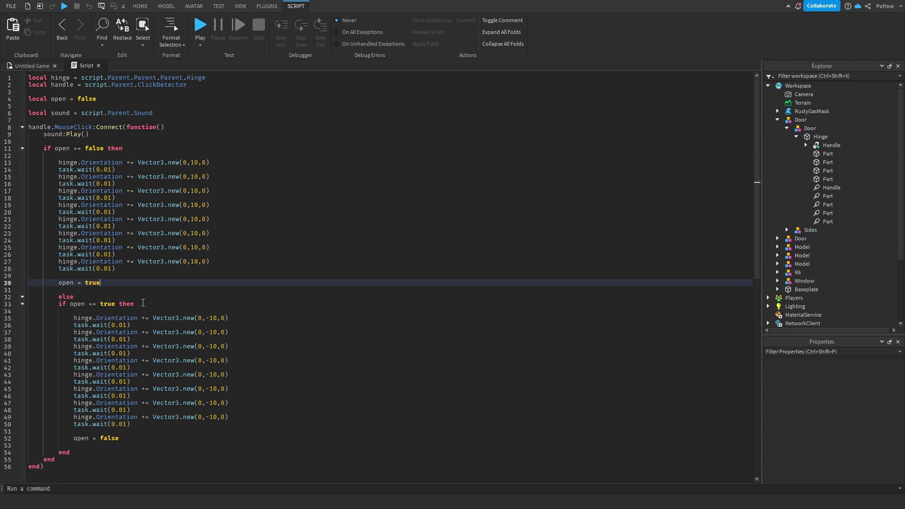
- Examine the "if open == true then" closing branch and its final open = false line
{"action": "left_click_drag", "start_coordinate": [143, 303], "coordinate": [71, 305]}
{"action": "left_click", "coordinate": [145, 302]}
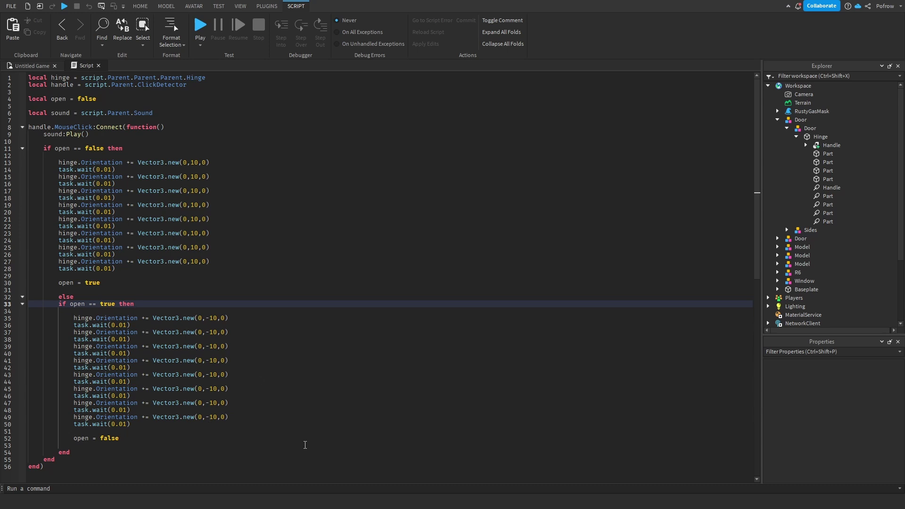
{"action": "scroll", "coordinate": [305, 445], "scroll_direction": "down", "scroll_amount": 2}
{"action": "left_click", "coordinate": [151, 396]}
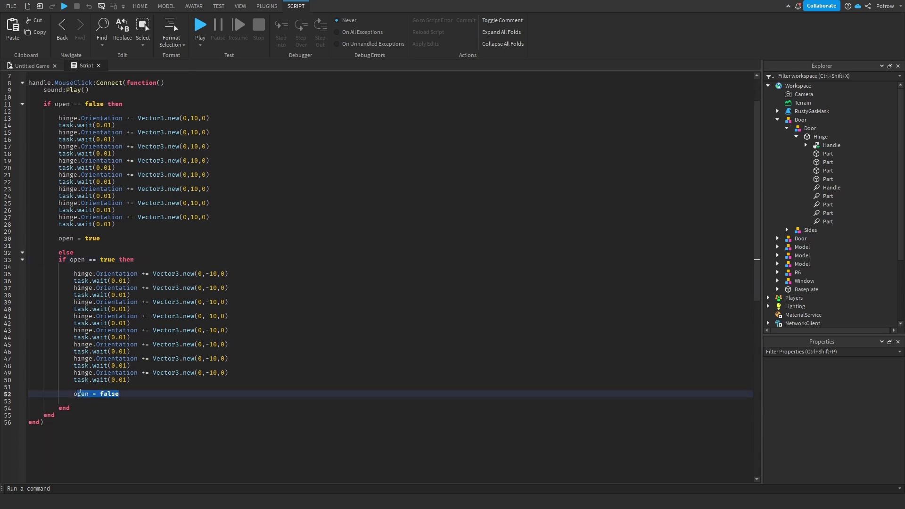
{"action": "left_click", "coordinate": [144, 398]}
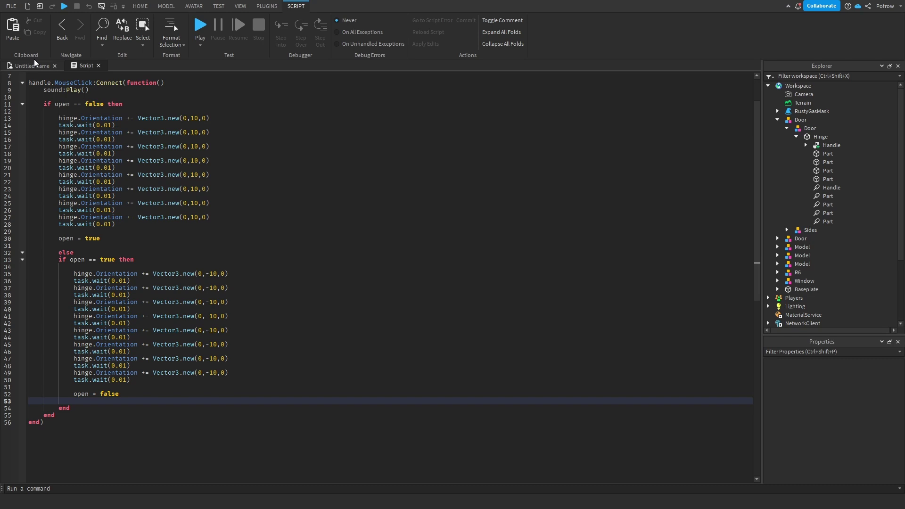
- Return to the 3D view, collapse the wooden Door model and expand the Window model in the object hierarchy
{"action": "left_click", "coordinate": [35, 64]}
{"action": "scroll", "coordinate": [222, 254], "scroll_direction": "up", "scroll_amount": 5}
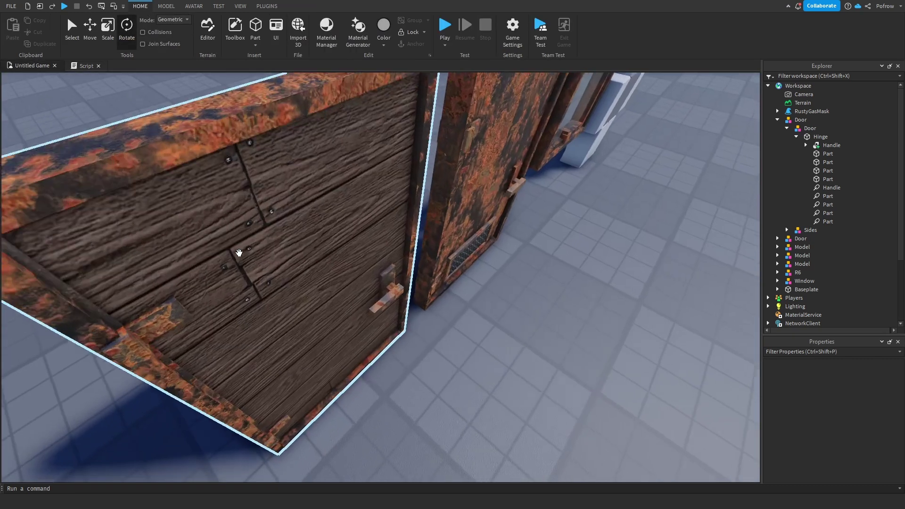
{"action": "scroll", "coordinate": [238, 253], "scroll_direction": "down", "scroll_amount": 6}
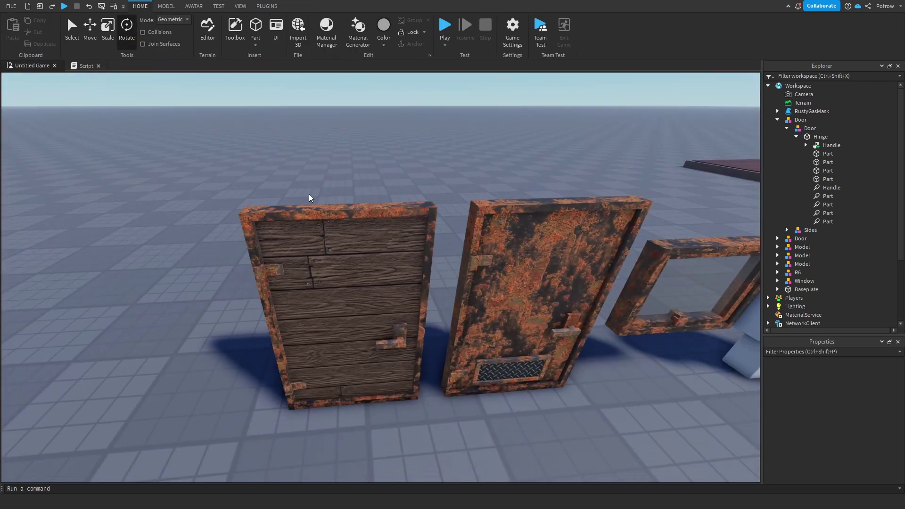
{"action": "key", "text": "d"}
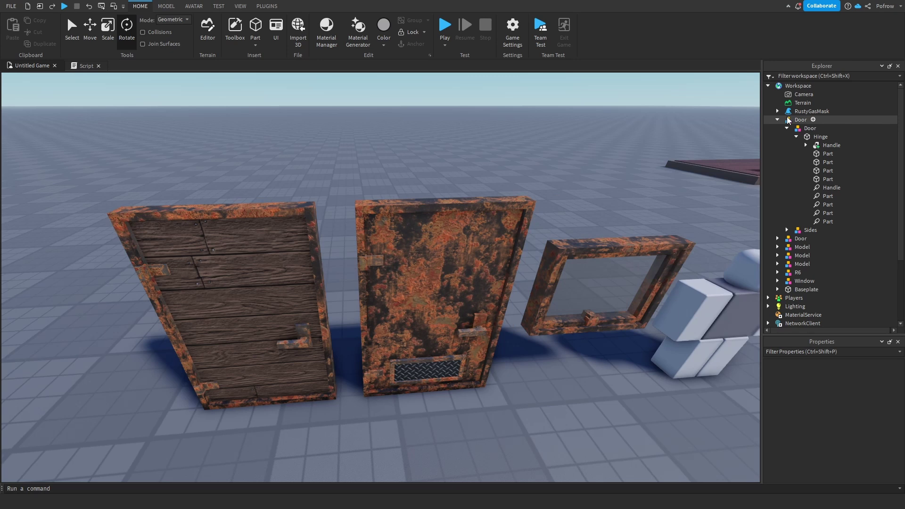
{"action": "left_click", "coordinate": [777, 119]}
{"action": "left_click", "coordinate": [778, 170]}
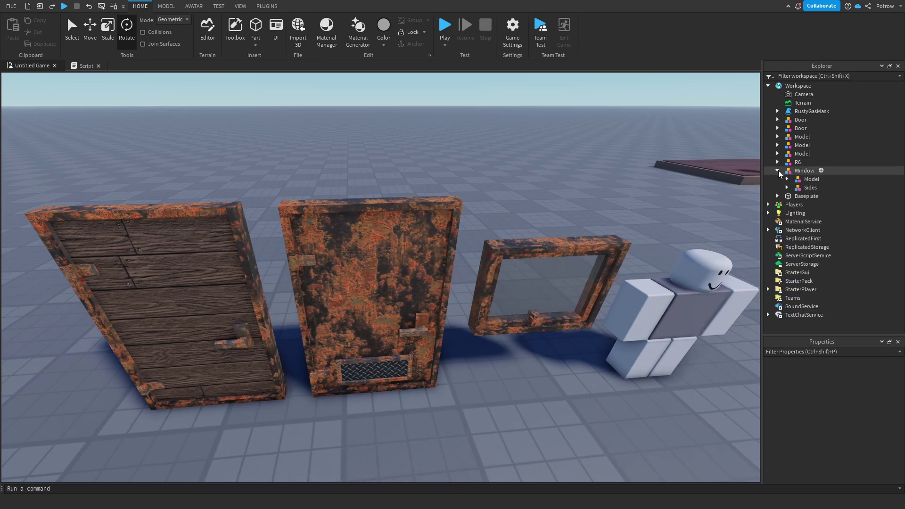
- Bring the window into close view, expand its Model, select and focus its Hinge part, and expand the Hinge's contents
{"action": "key", "text": "w"}
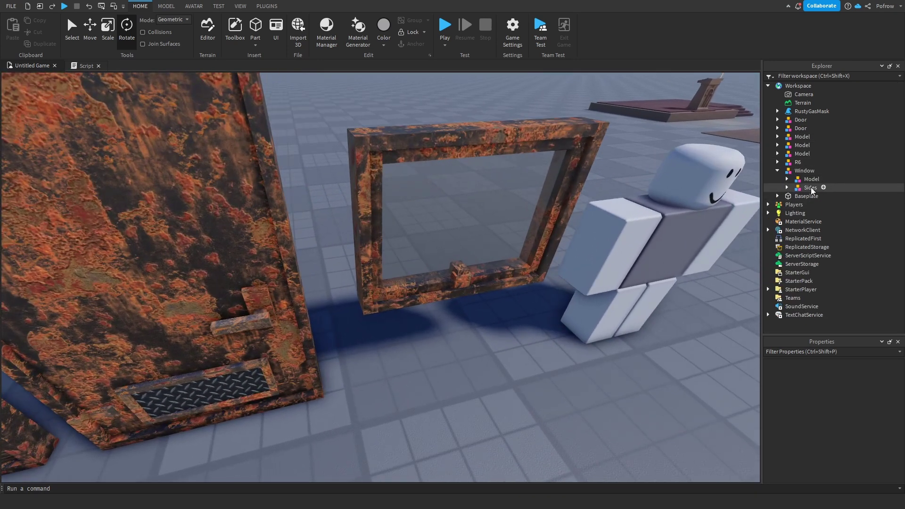
{"action": "key", "text": "w"}
{"action": "right_click_drag", "start_coordinate": [659, 249], "coordinate": [634, 143]}
{"action": "left_click", "coordinate": [622, 150]}
{"action": "key", "text": "w"}
{"action": "key", "text": "d"}
{"action": "key", "text": "a"}
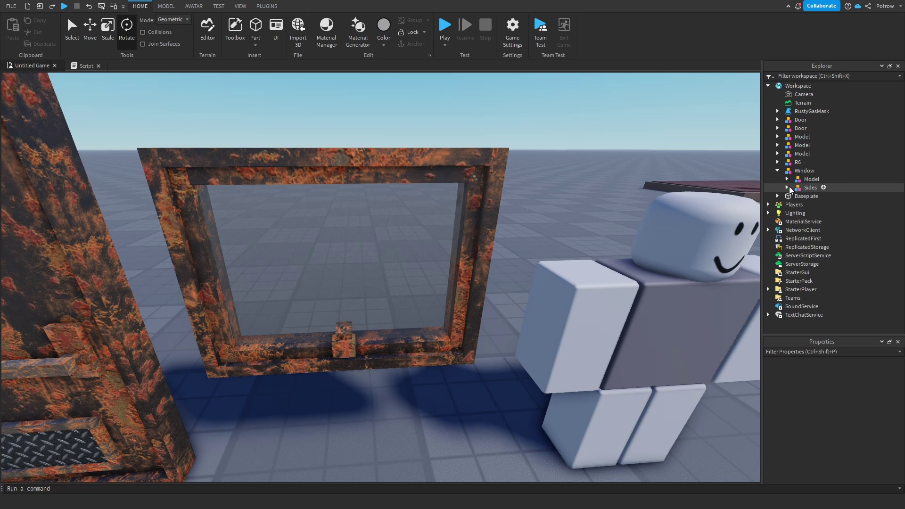
{"action": "left_click", "coordinate": [787, 179]}
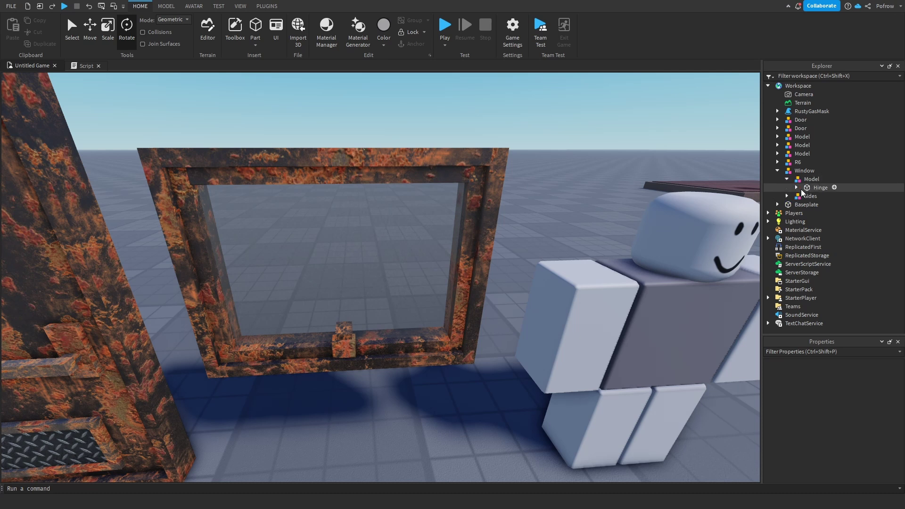
{"action": "left_click", "coordinate": [807, 188]}
{"action": "key", "text": "f"}
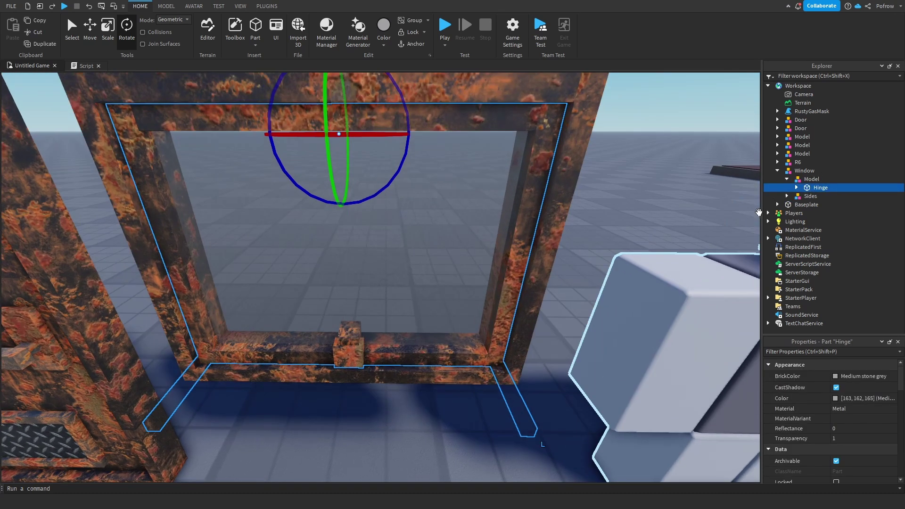
{"action": "left_click", "coordinate": [796, 187]}
- Set the window Hinge's Transparency to 0 to reveal the part, and set it back to 1
{"action": "left_click", "coordinate": [867, 438]}
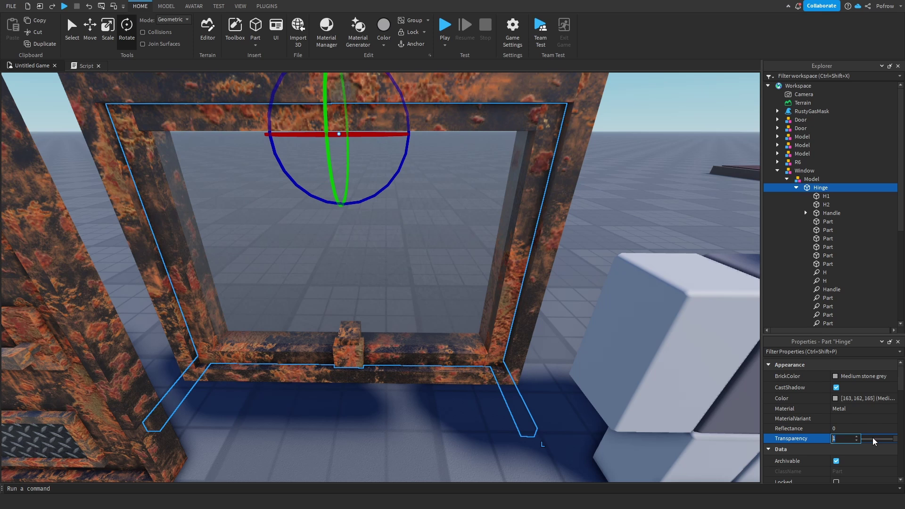
{"action": "left_click_drag", "start_coordinate": [895, 438], "coordinate": [834, 438]}
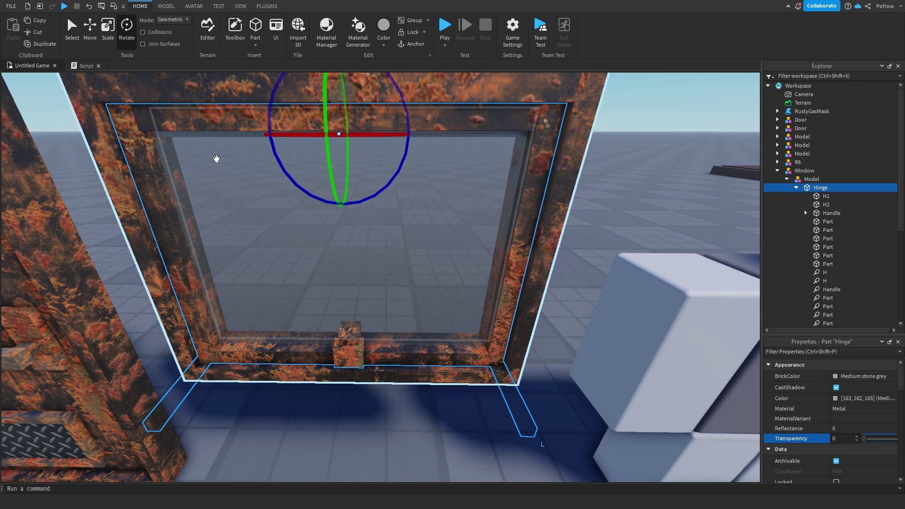
{"action": "left_click_drag", "start_coordinate": [863, 439], "coordinate": [895, 439]}
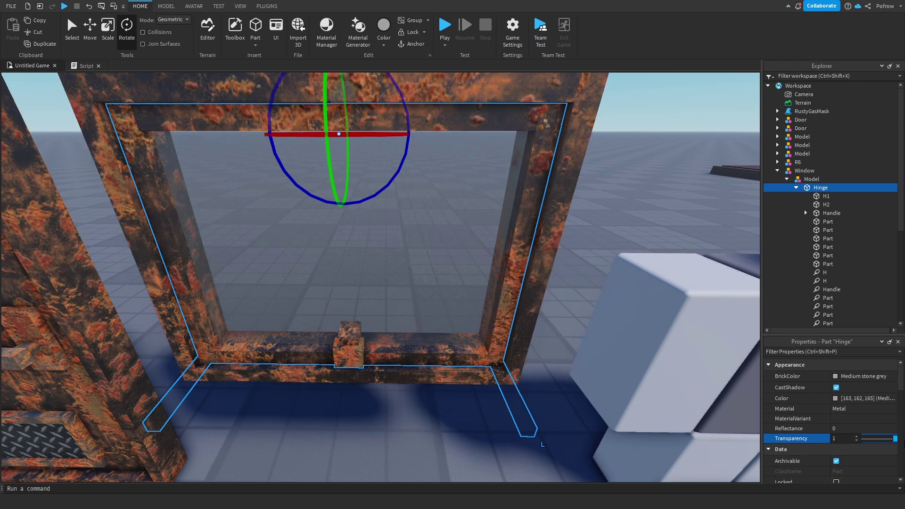
- Inspect the parts attached to the window's Hinge by selecting H1, H2, the Handle and the frame Parts in turn
{"action": "scroll", "coordinate": [818, 243], "scroll_direction": "down", "scroll_amount": 2}
{"action": "scroll", "coordinate": [819, 244], "scroll_direction": "up", "scroll_amount": 1}
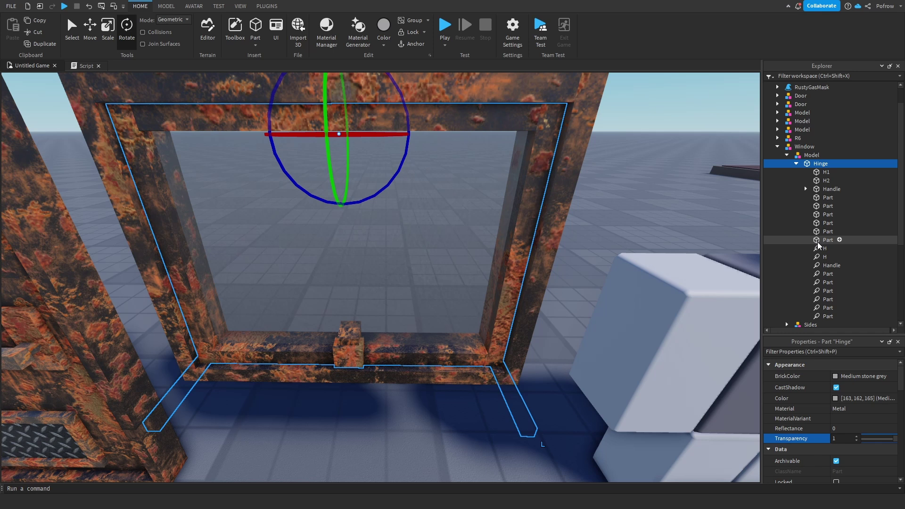
{"action": "left_click", "coordinate": [801, 181]}
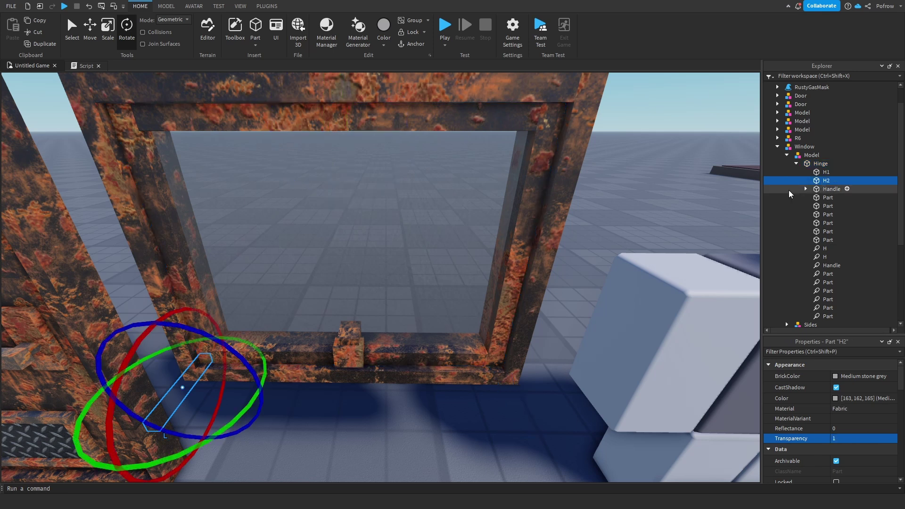
{"action": "left_click", "coordinate": [828, 172]}
{"action": "left_click", "coordinate": [825, 180]}
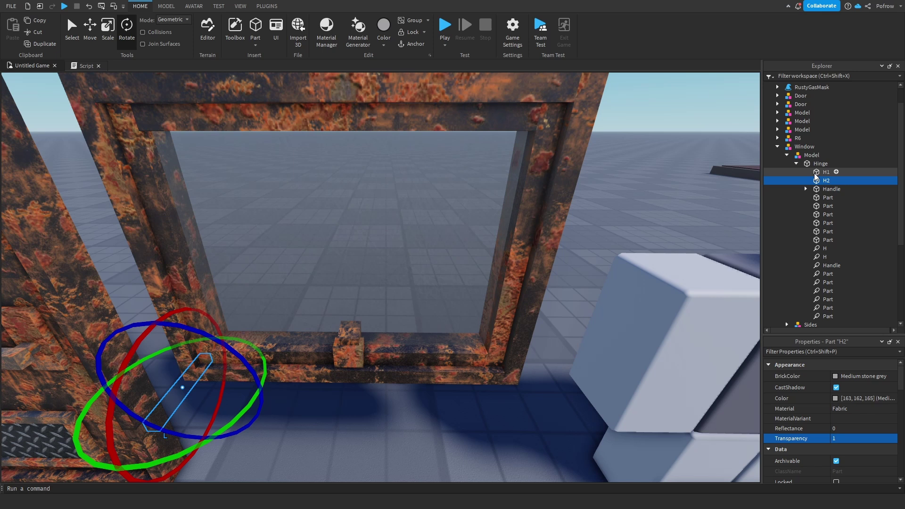
{"action": "left_click", "coordinate": [828, 190]}
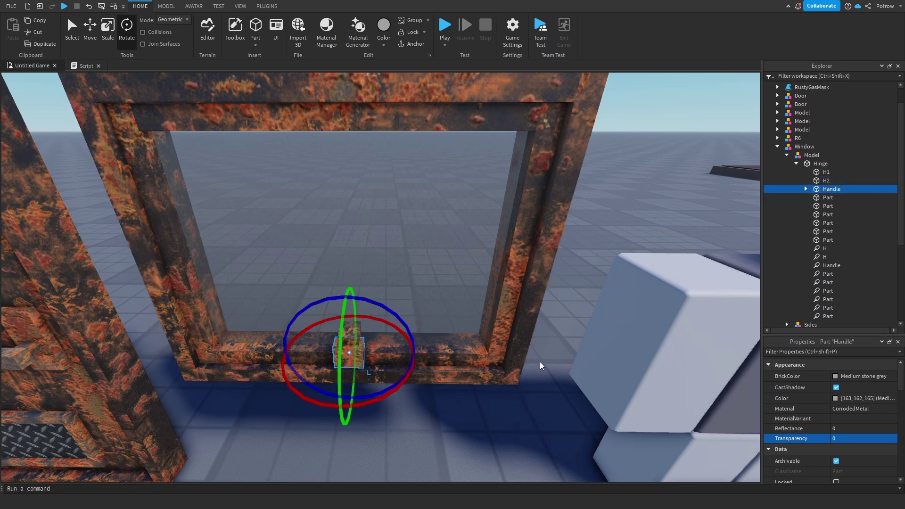
{"action": "left_click", "coordinate": [827, 198]}
{"action": "left_click", "coordinate": [825, 241]}
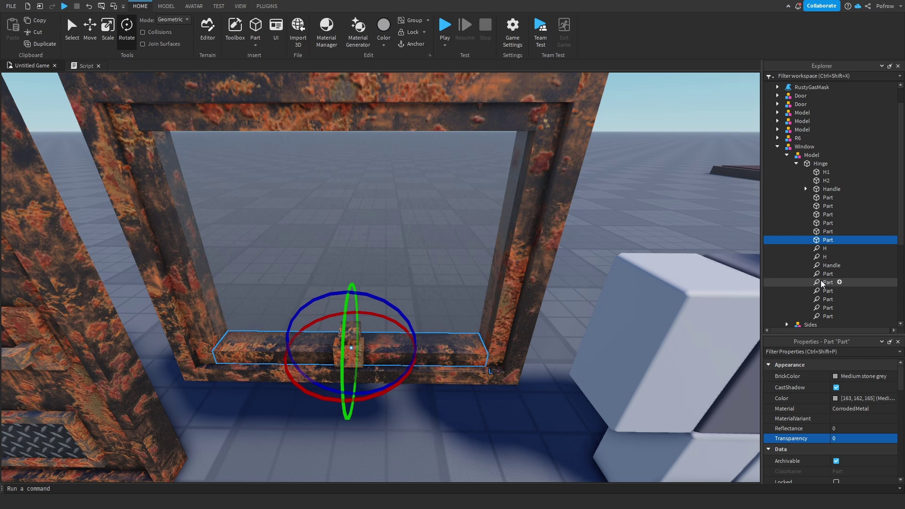
- Expand the window's Handle in the object hierarchy and open its Script
{"action": "left_click", "coordinate": [809, 191]}
{"action": "left_click", "coordinate": [805, 189]}
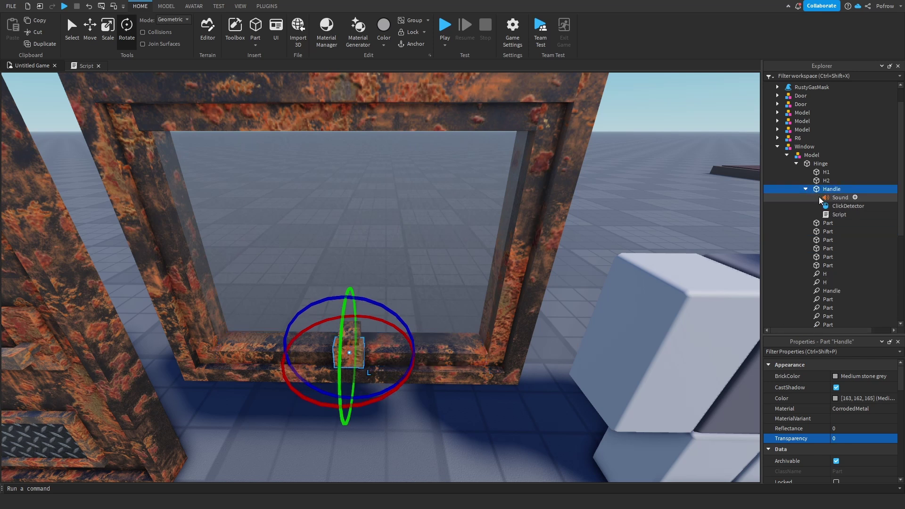
{"action": "double_click", "coordinate": [839, 215]}
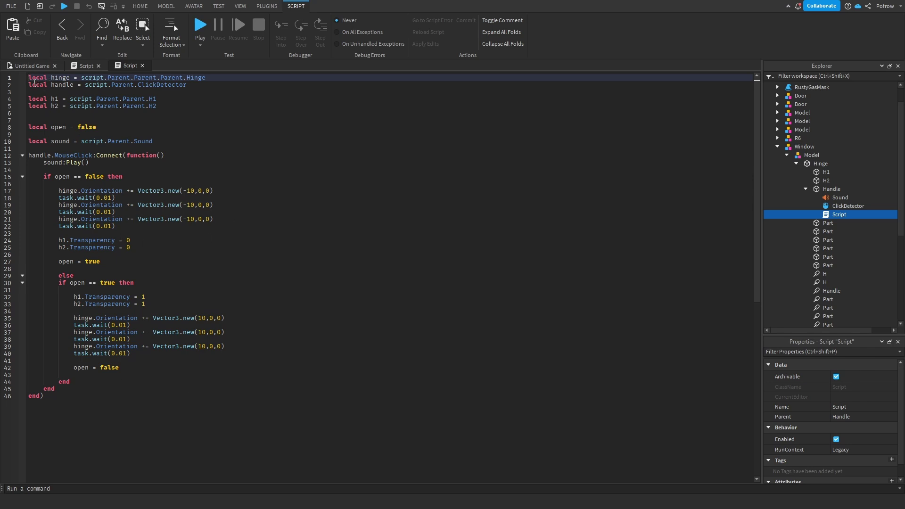
- Examine the window script's h1 and h2 variables and the lines that set their Transparency when opening and closing
{"action": "left_click_drag", "start_coordinate": [46, 116], "coordinate": [30, 100]}
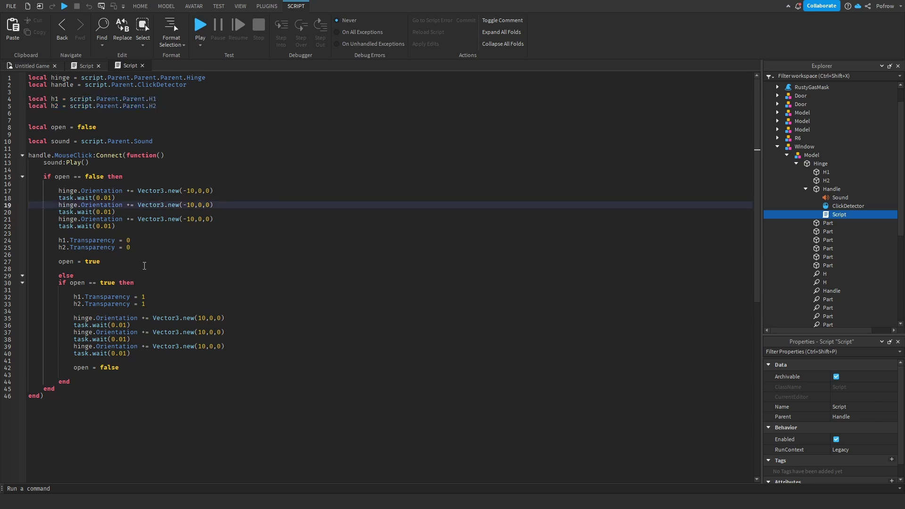
{"action": "left_click_drag", "start_coordinate": [131, 248], "coordinate": [47, 239]}
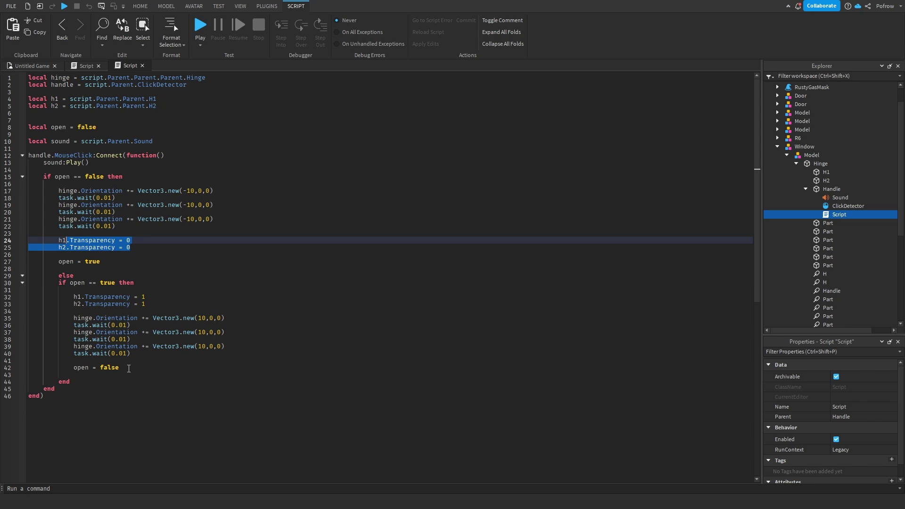
{"action": "left_click_drag", "start_coordinate": [129, 368], "coordinate": [113, 309]}
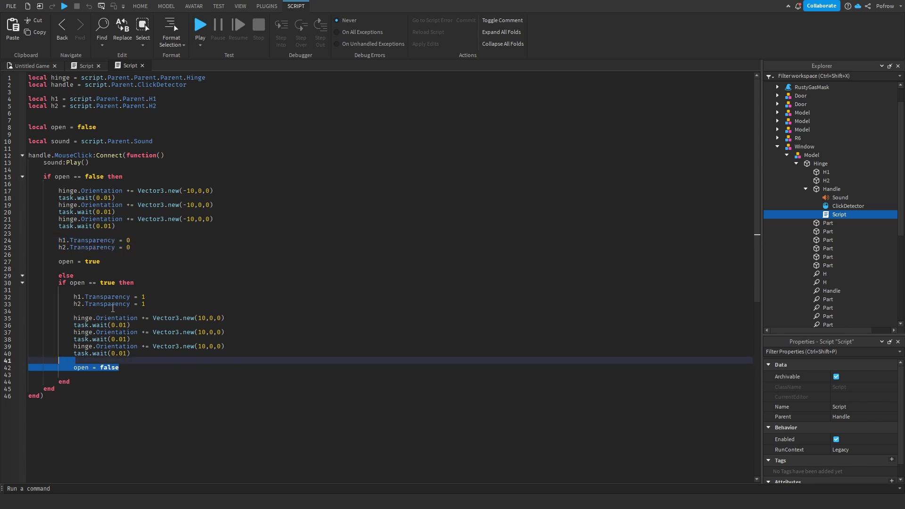
{"action": "left_click_drag", "start_coordinate": [158, 259], "coordinate": [59, 241]}
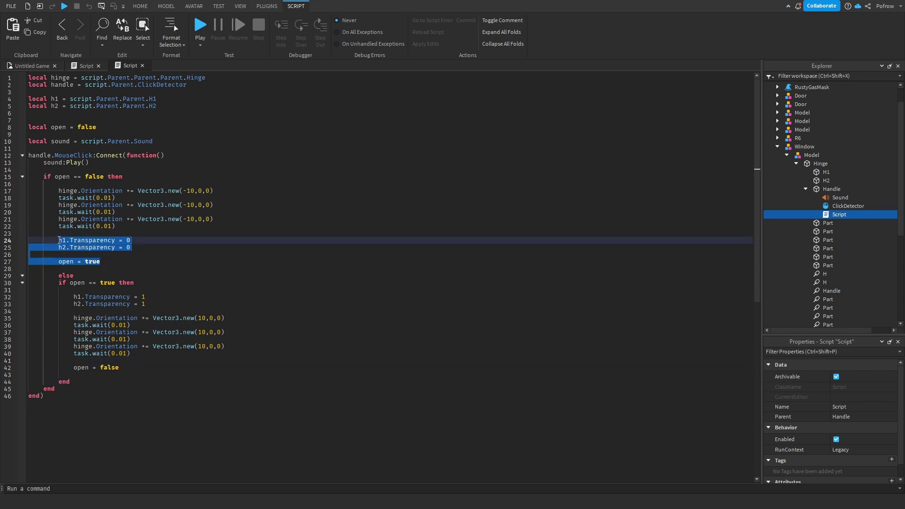
{"action": "left_click", "coordinate": [205, 250]}
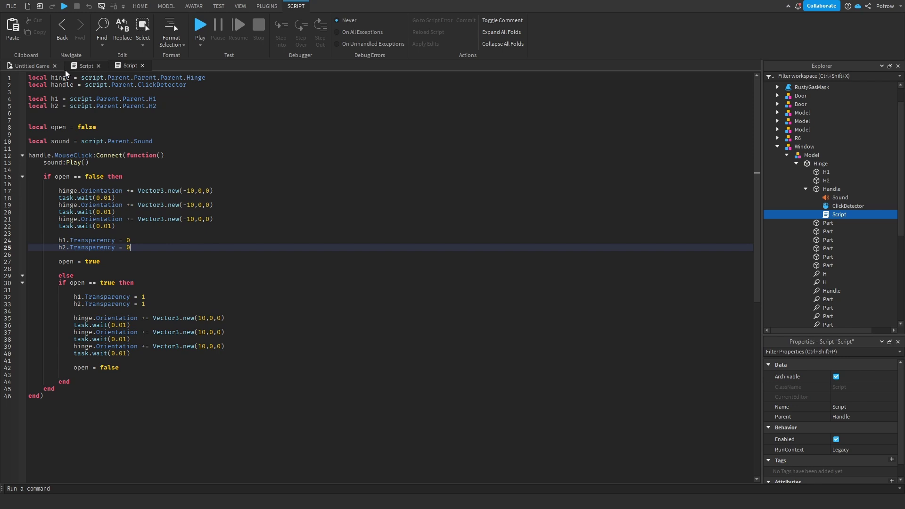
- Return to the 3D view, collapse the Handle, and select the window's Hinge to view its Orientation property
{"action": "left_click", "coordinate": [29, 66]}
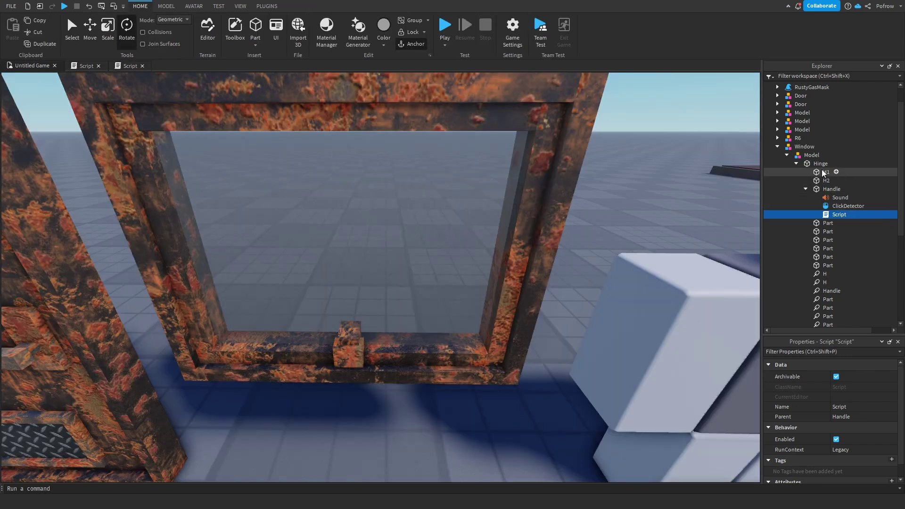
{"action": "left_click", "coordinate": [806, 189]}
{"action": "left_click", "coordinate": [820, 163]}
{"action": "right_click_drag", "start_coordinate": [185, 106], "coordinate": [471, 208]}
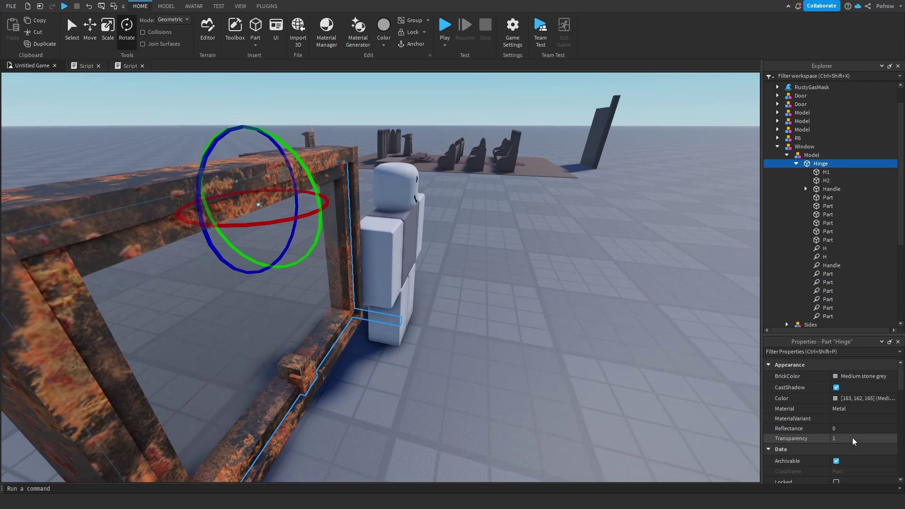
{"action": "scroll", "coordinate": [852, 437], "scroll_direction": "down", "scroll_amount": 5}
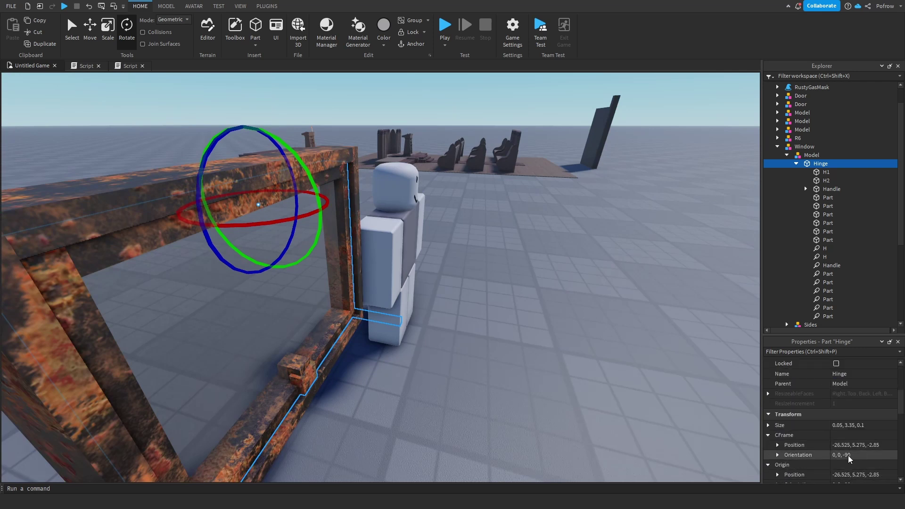
- Rotate the window's Hinge 5 degrees outward to test which Orientation axis changes, and undo the rotation
{"action": "right_click_drag", "start_coordinate": [527, 386], "coordinate": [380, 259]}
{"action": "left_click_drag", "start_coordinate": [424, 192], "coordinate": [427, 198]}
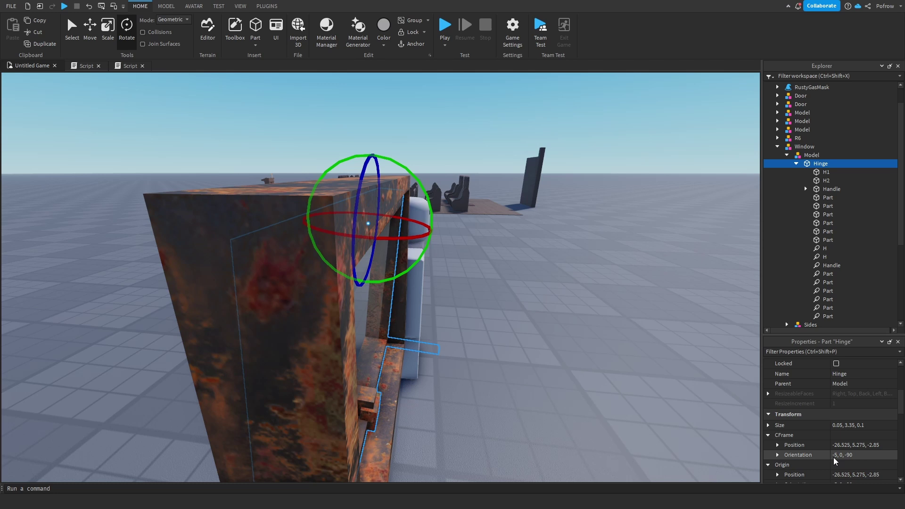
{"action": "left_click", "coordinate": [90, 7]}
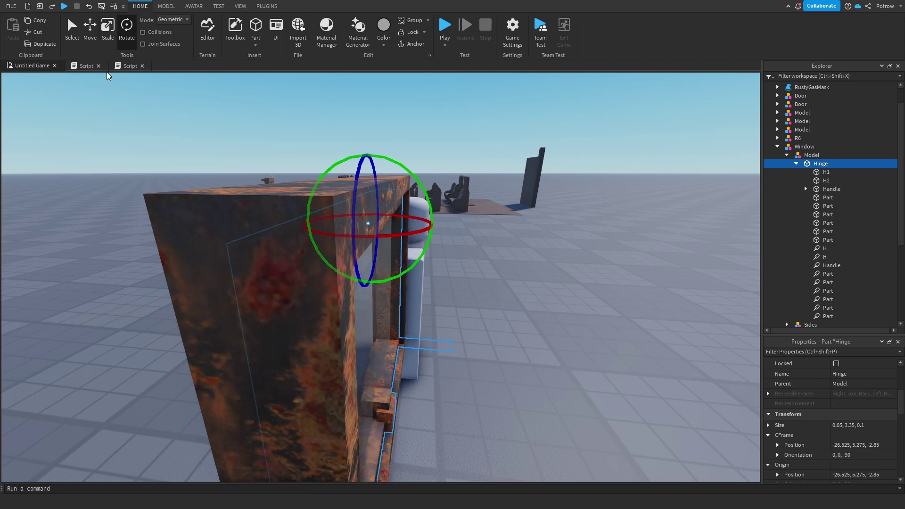
- Examine the window script's opening rotations of Vector3.new(-10,0,0) and closing rotations of Vector3.new(10,0,0)
{"action": "left_click", "coordinate": [127, 66]}
{"action": "left_click", "coordinate": [190, 191]}
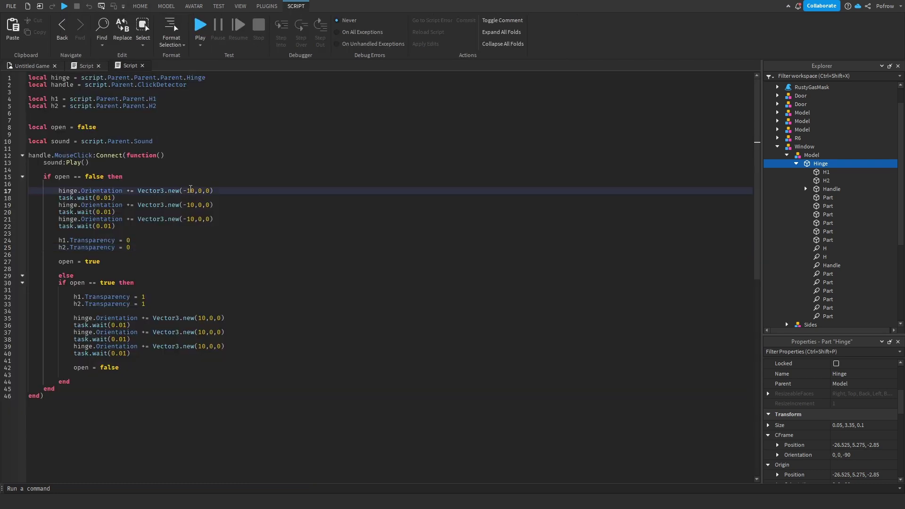
{"action": "left_click", "coordinate": [188, 205]}
{"action": "left_click", "coordinate": [189, 219]}
{"action": "left_click", "coordinate": [293, 278]}
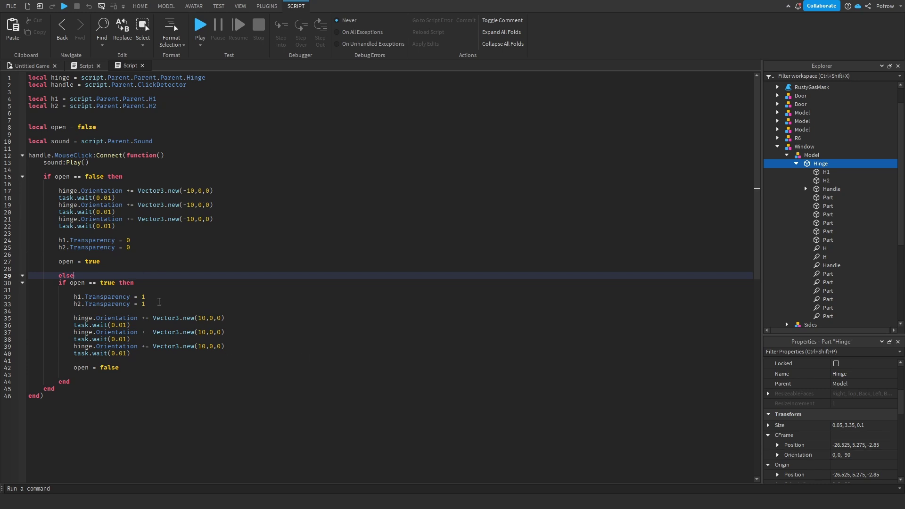
{"action": "left_click_drag", "start_coordinate": [191, 191], "coordinate": [194, 201]}
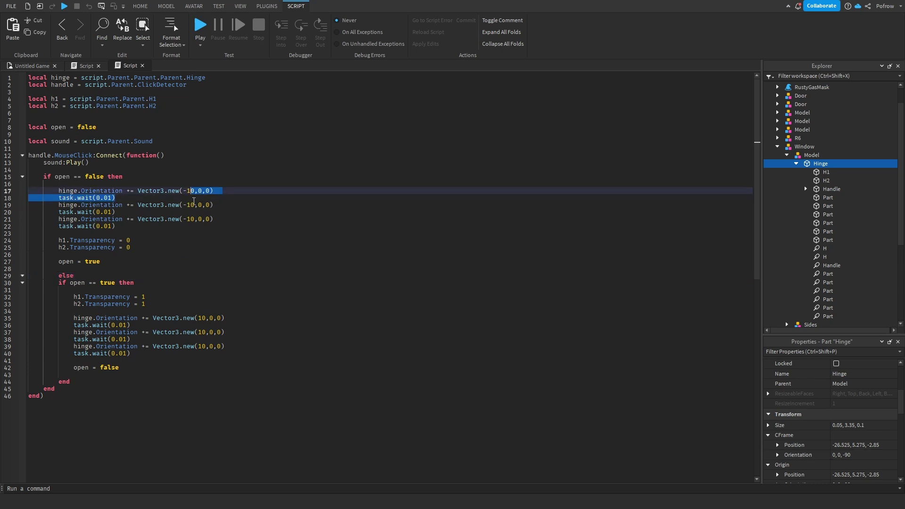
{"action": "left_click", "coordinate": [341, 360]}
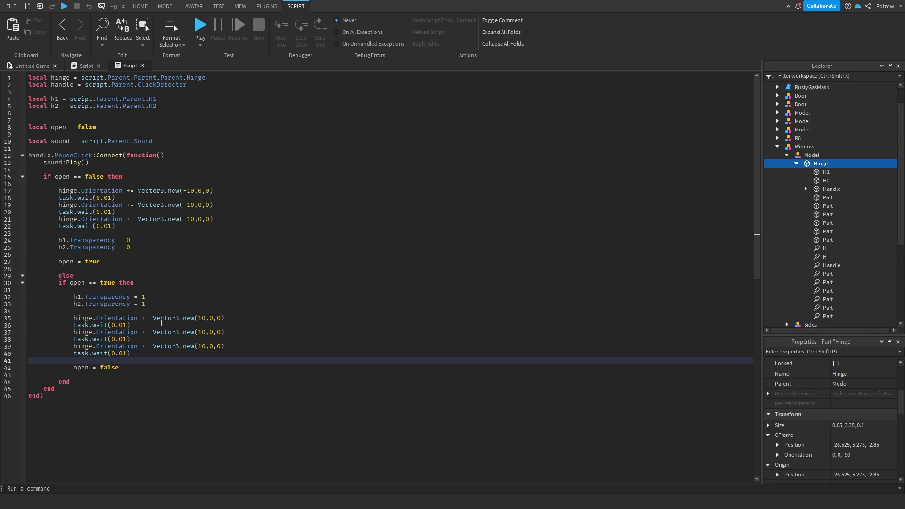
{"action": "left_click", "coordinate": [202, 318]}
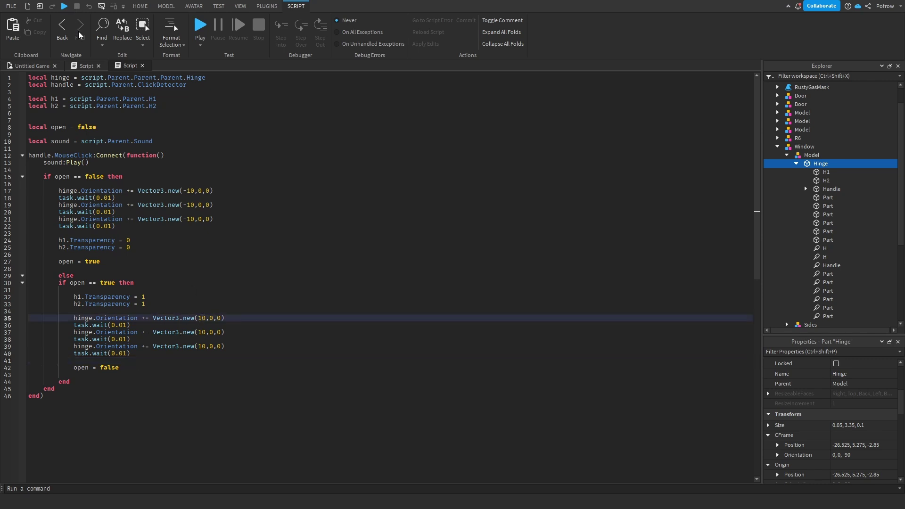
- Close both open scripts and start a play test of the game
{"action": "left_click", "coordinate": [142, 65]}
{"action": "left_click", "coordinate": [99, 65]}
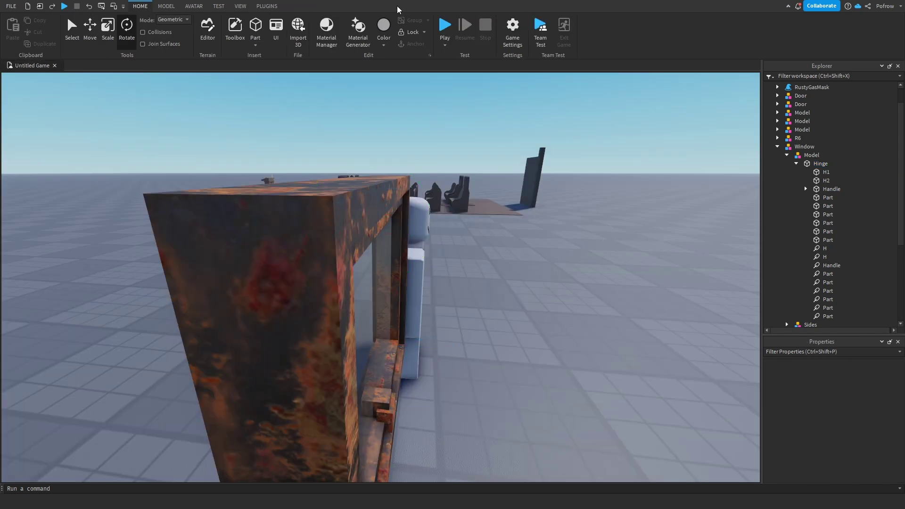
{"action": "left_click", "coordinate": [444, 24]}
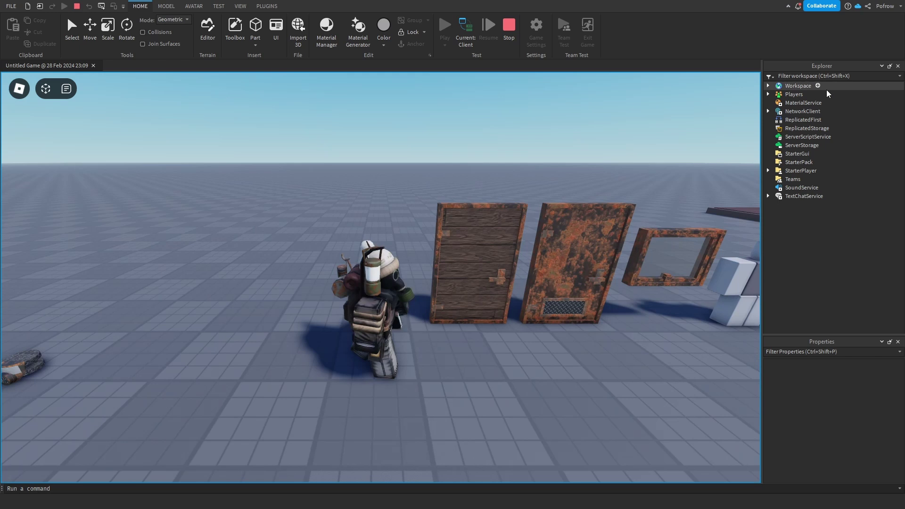
- In the running game's hierarchy, expand Workspace, Window and its Model, and select the Hinge to view its Orientation
{"action": "left_click", "coordinate": [768, 86]}
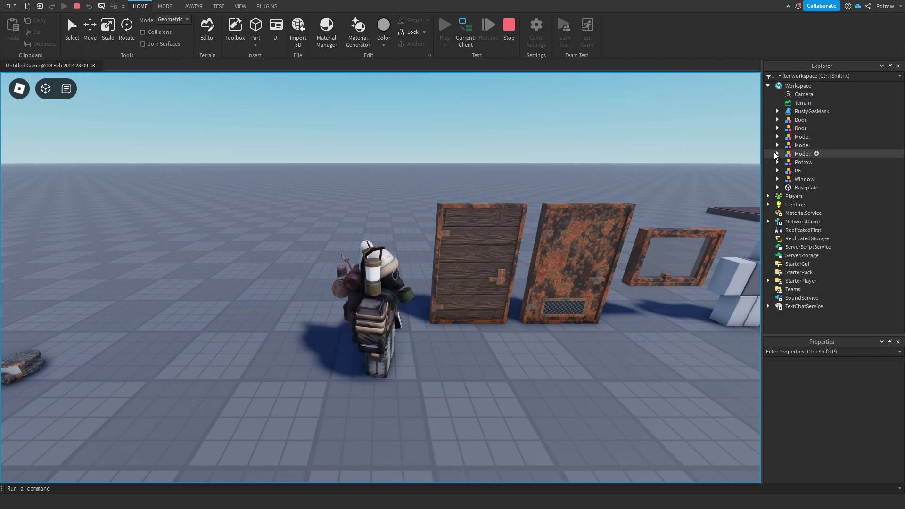
{"action": "left_click", "coordinate": [777, 179]}
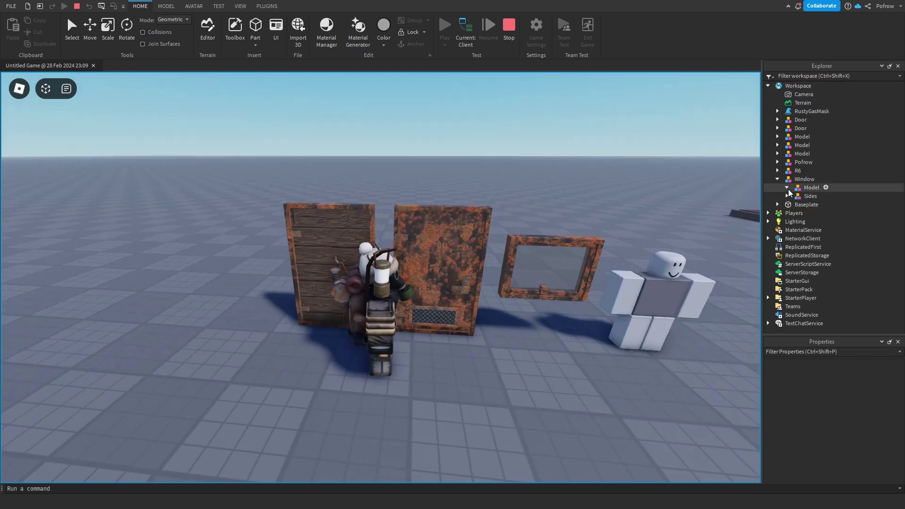
{"action": "left_click", "coordinate": [786, 188]}
{"action": "left_click", "coordinate": [810, 197]}
{"action": "scroll", "coordinate": [844, 402], "scroll_direction": "down", "scroll_amount": 5}
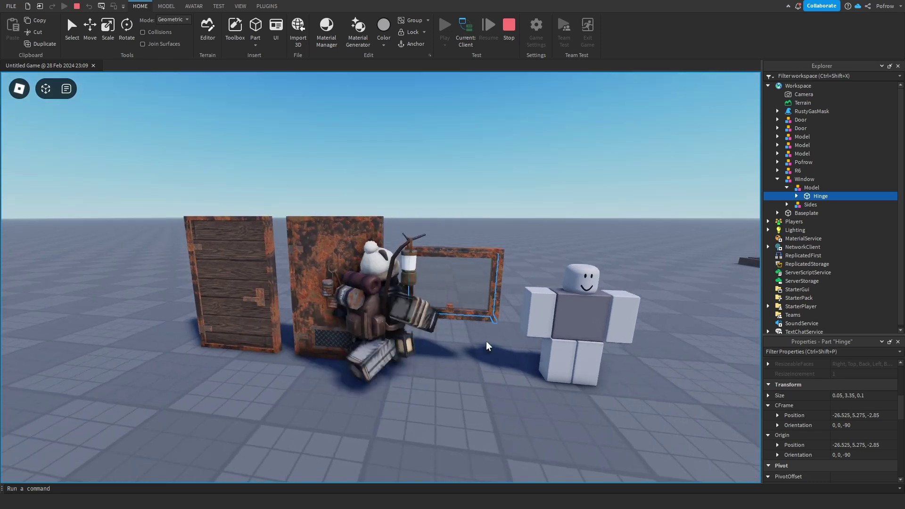
- Open the window with its handle in the play test, inspect its two supports up close, and close it
{"action": "scroll", "coordinate": [480, 320], "scroll_direction": "up", "scroll_amount": 1}
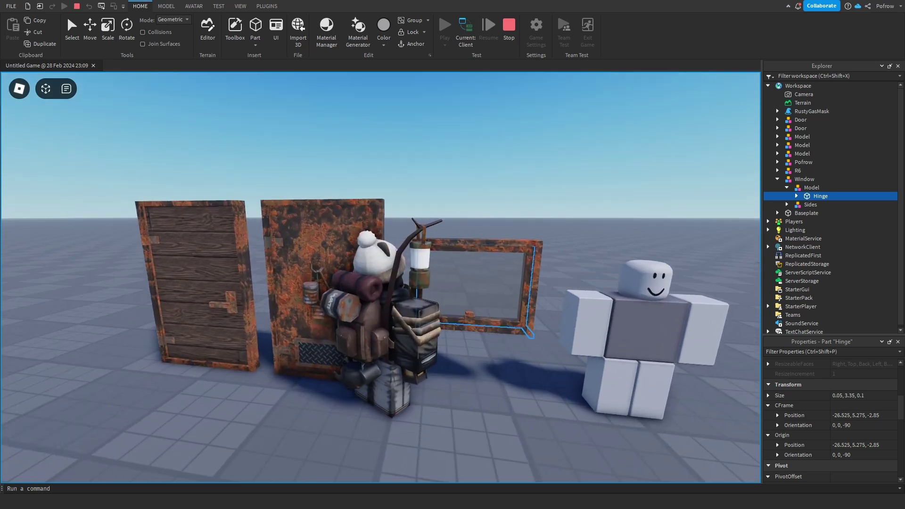
{"action": "right_click_drag", "start_coordinate": [555, 346], "coordinate": [513, 331]}
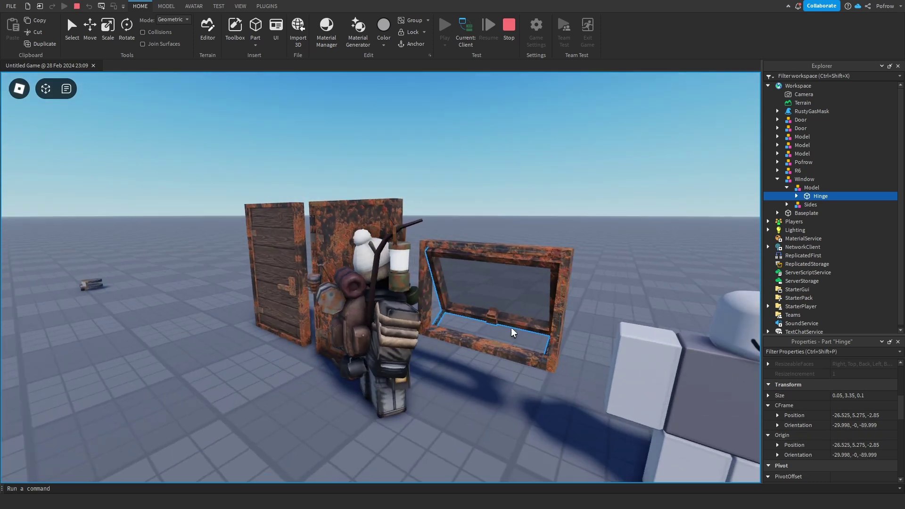
{"action": "scroll", "coordinate": [488, 372], "scroll_direction": "up", "scroll_amount": 1}
{"action": "right_click_drag", "start_coordinate": [482, 386], "coordinate": [459, 370]}
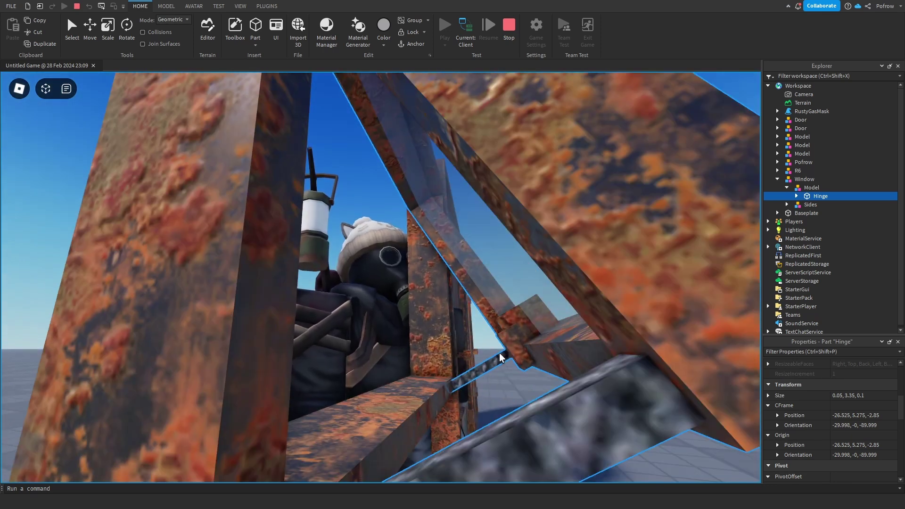
{"action": "right_click_drag", "start_coordinate": [510, 353], "coordinate": [594, 368]}
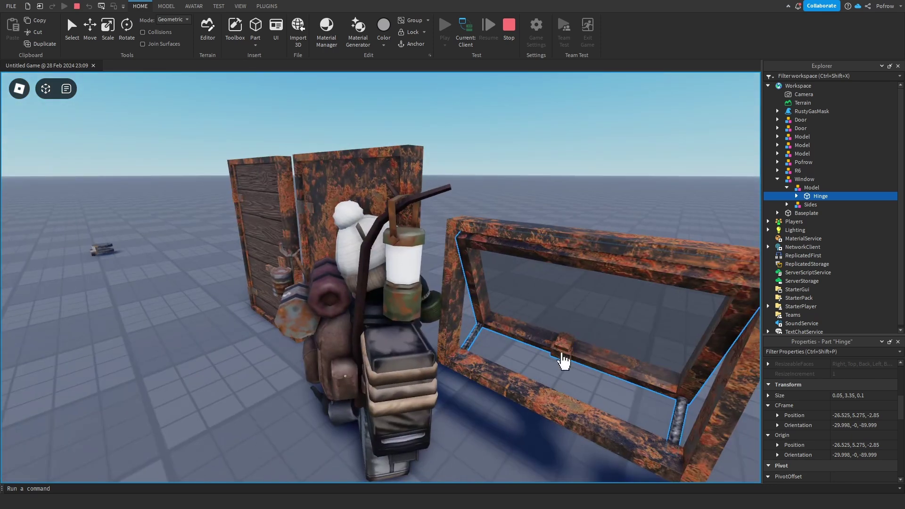
{"action": "left_click", "coordinate": [561, 353]}
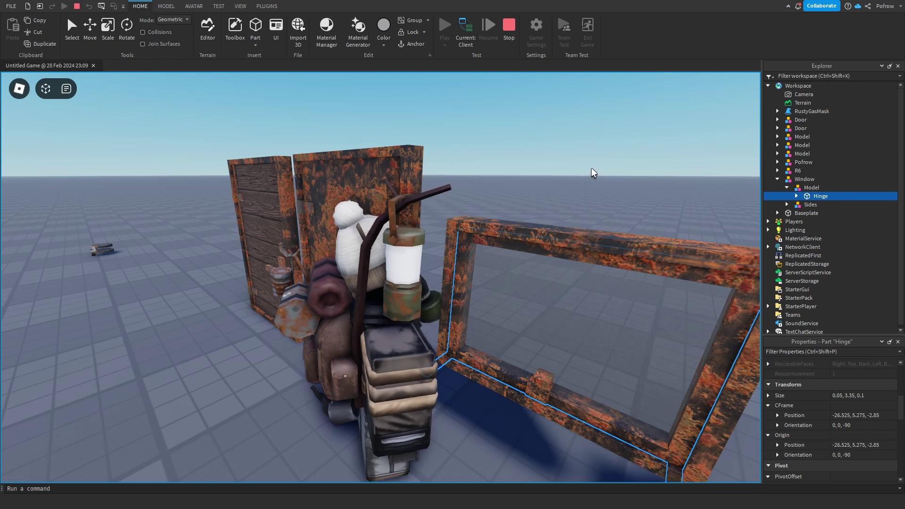
- Turn the view and walk the character toward the wooden and rusty doors
{"action": "right_click_drag", "start_coordinate": [592, 173], "coordinate": [580, 55]}
{"action": "right_click_drag", "start_coordinate": [505, 123], "coordinate": [514, 137]}
{"action": "key", "text": "a"}
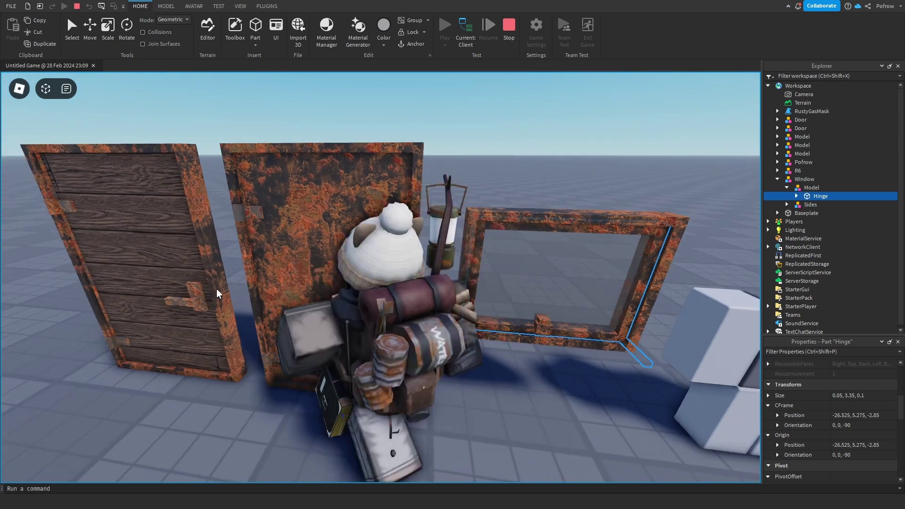